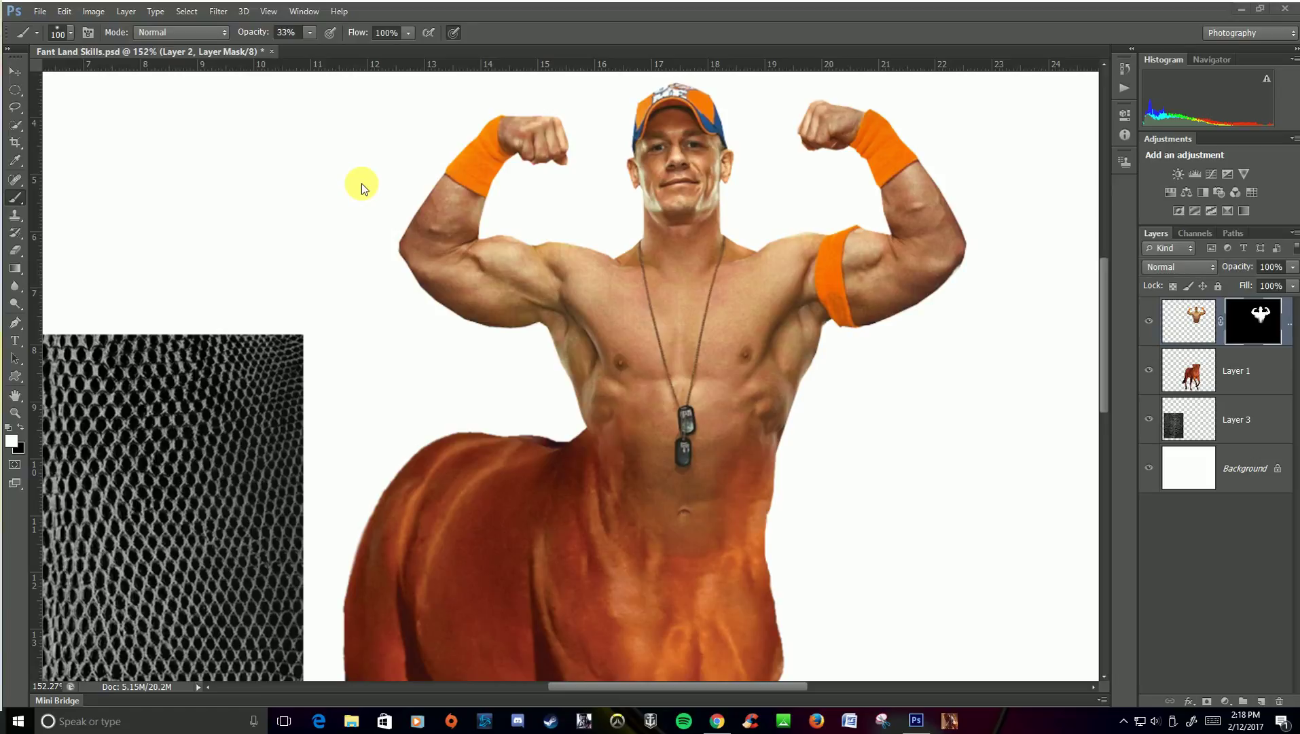
Start Puppet Warp on the man's image in Layer 2 rather than its mask, with mesh density set to More Points
click(1199, 329)
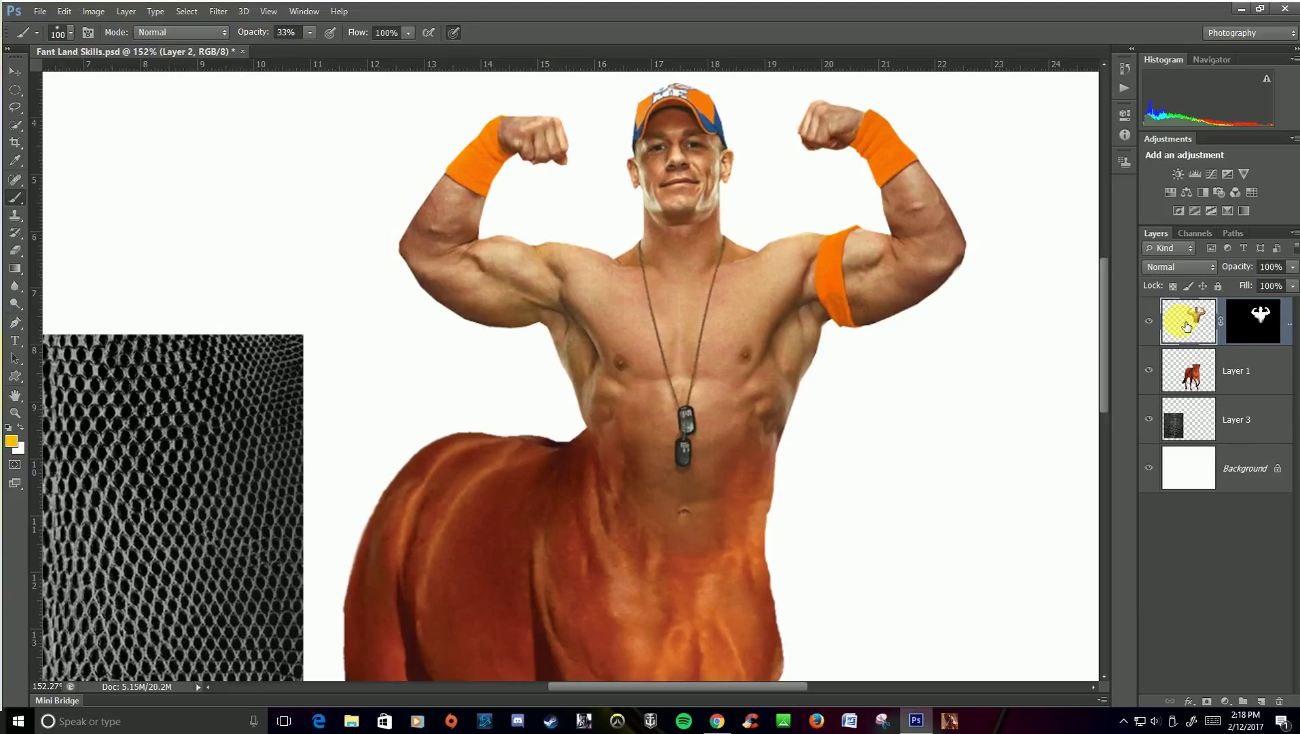
click(64, 12)
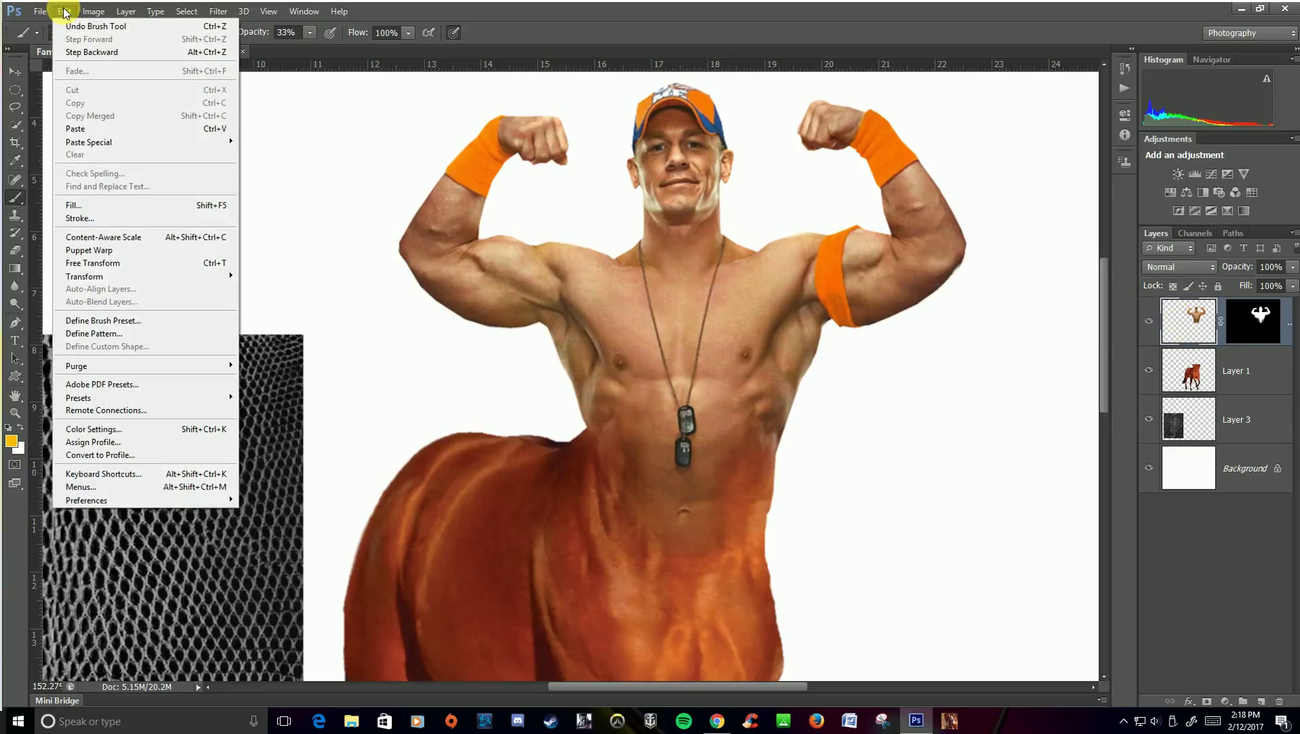
click(99, 252)
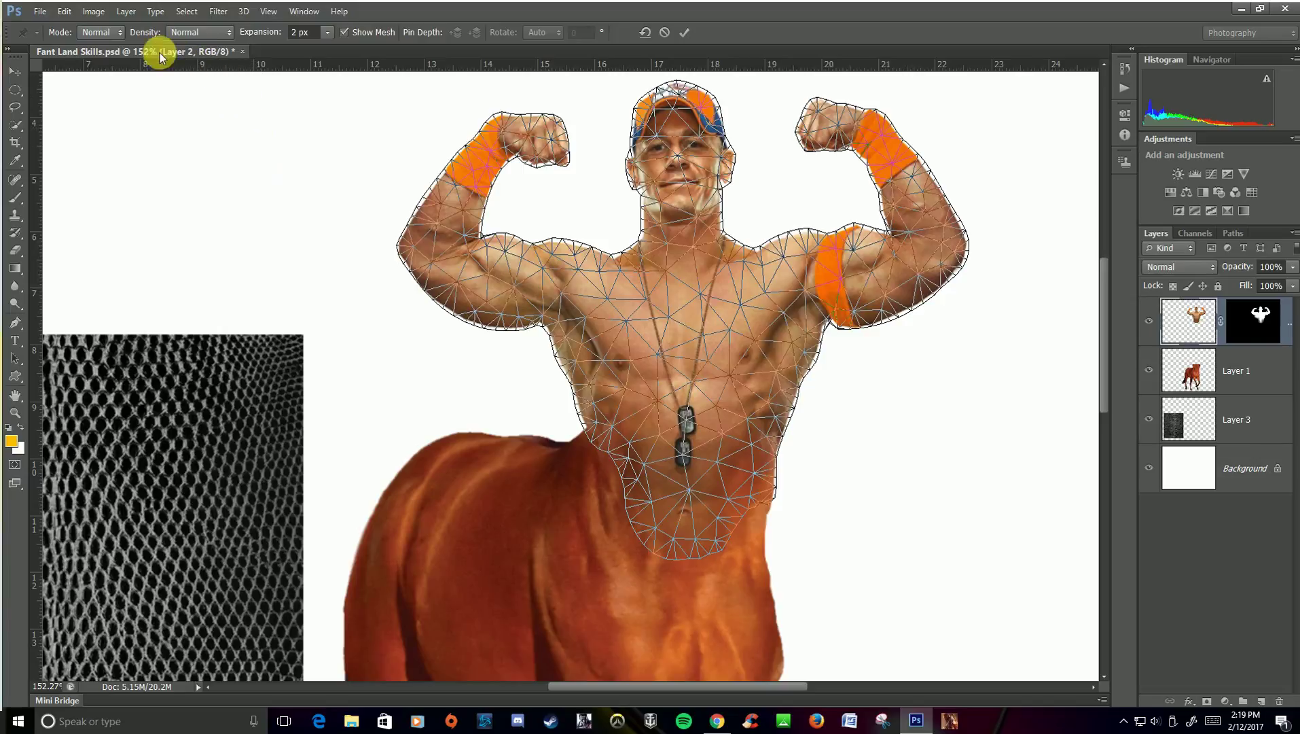
click(216, 32)
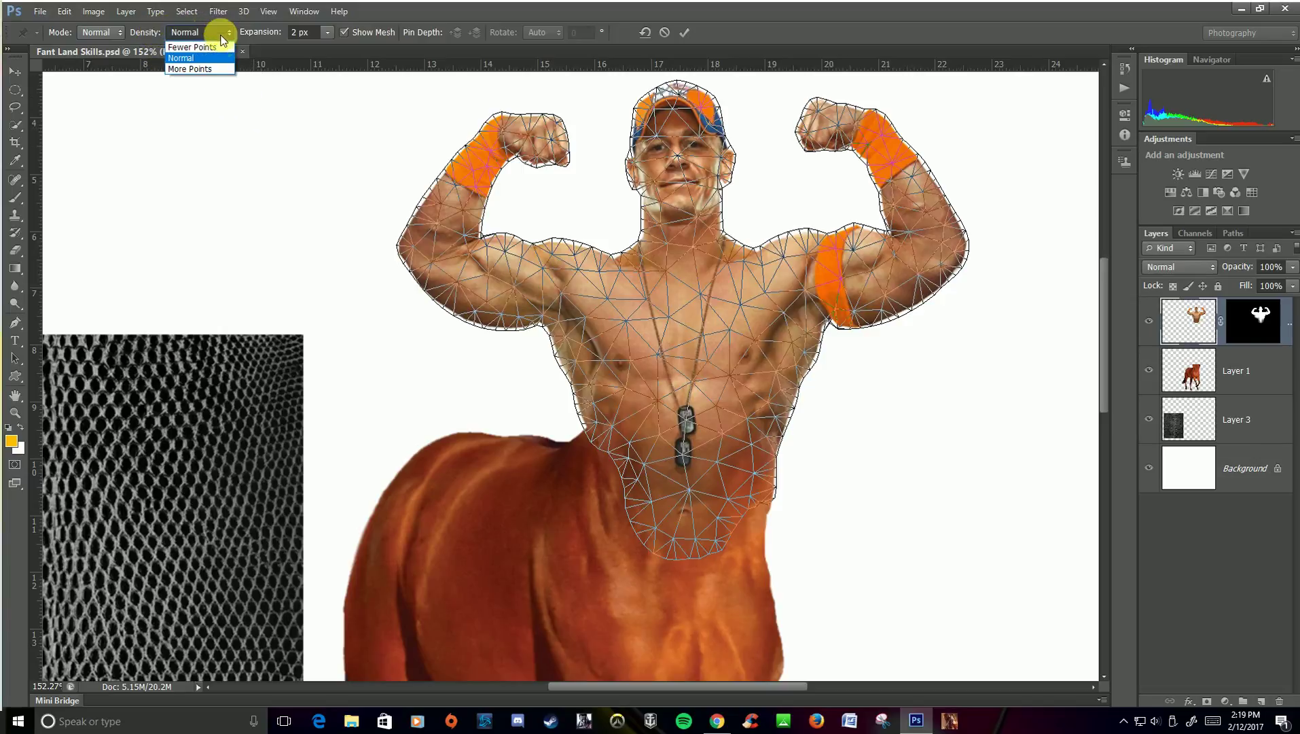
click(222, 69)
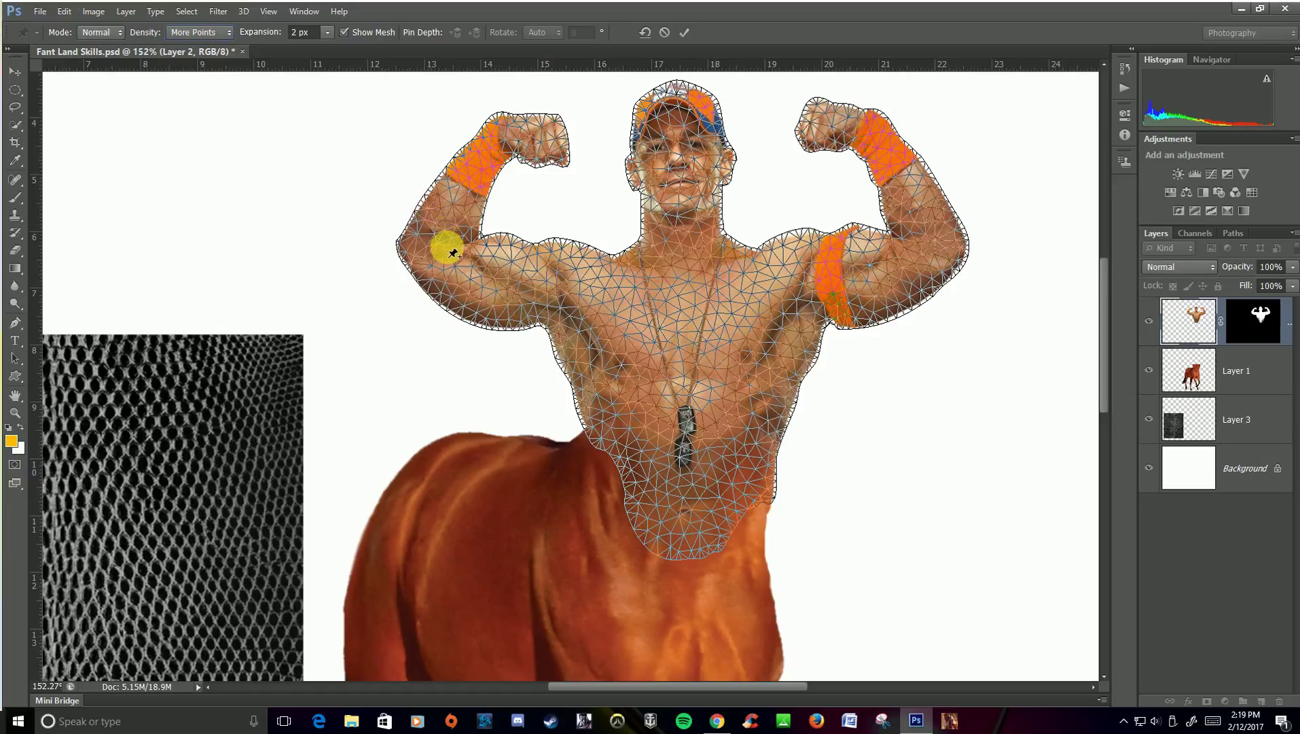
Pin the warp mesh at both shoulders, the head, neck base, torso sides, navel area, and the armband arm's elbow and fist
click(556, 284)
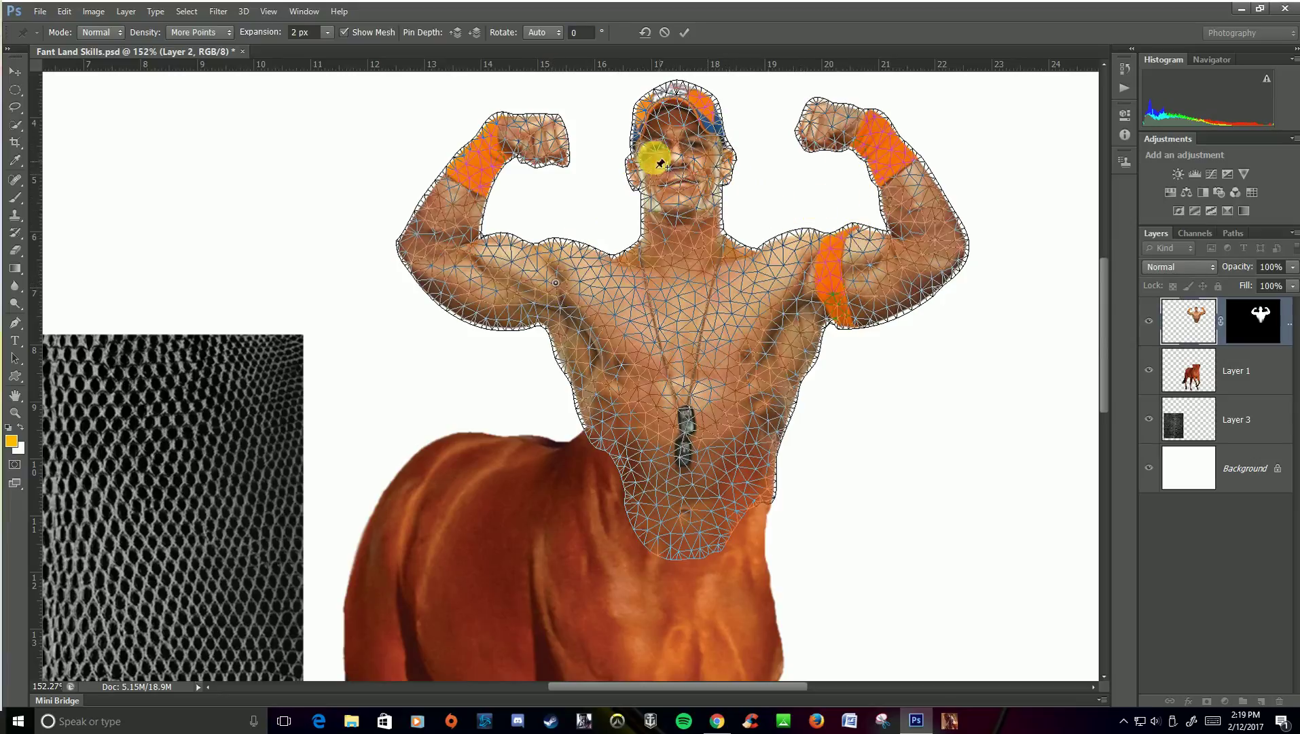
click(643, 148)
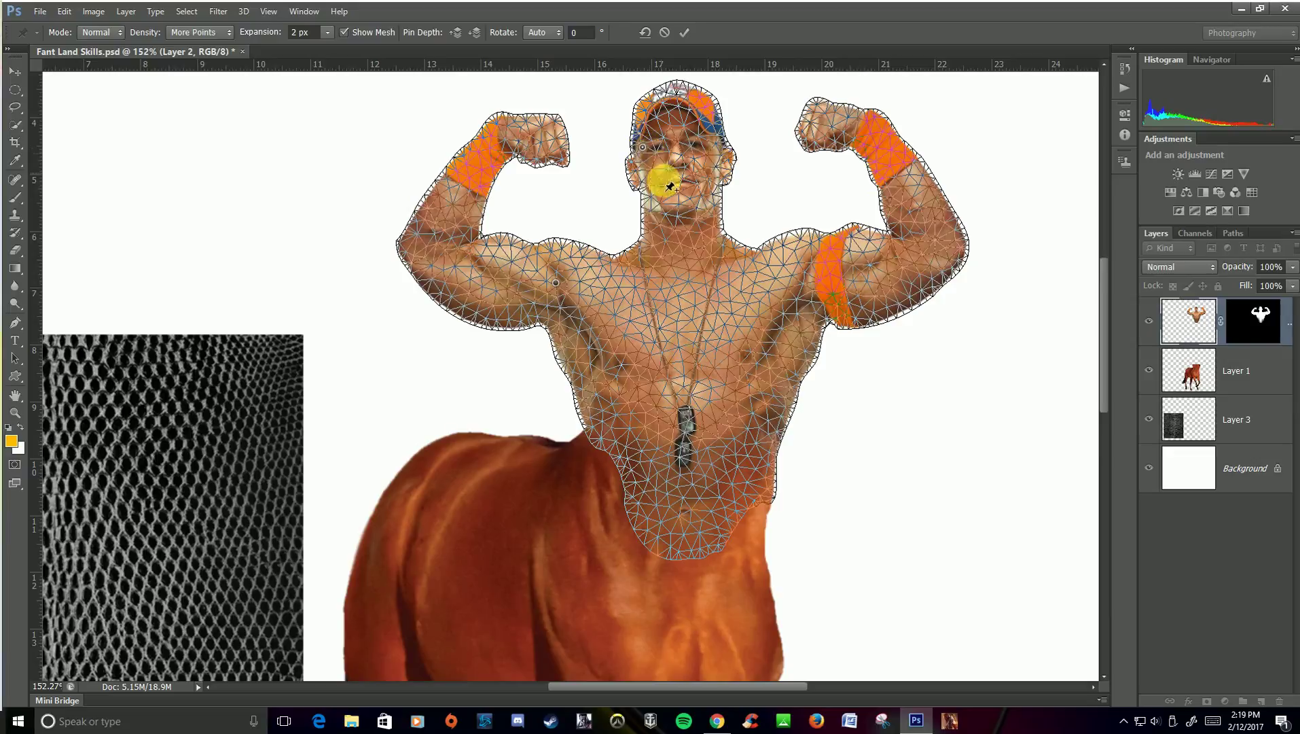
click(646, 264)
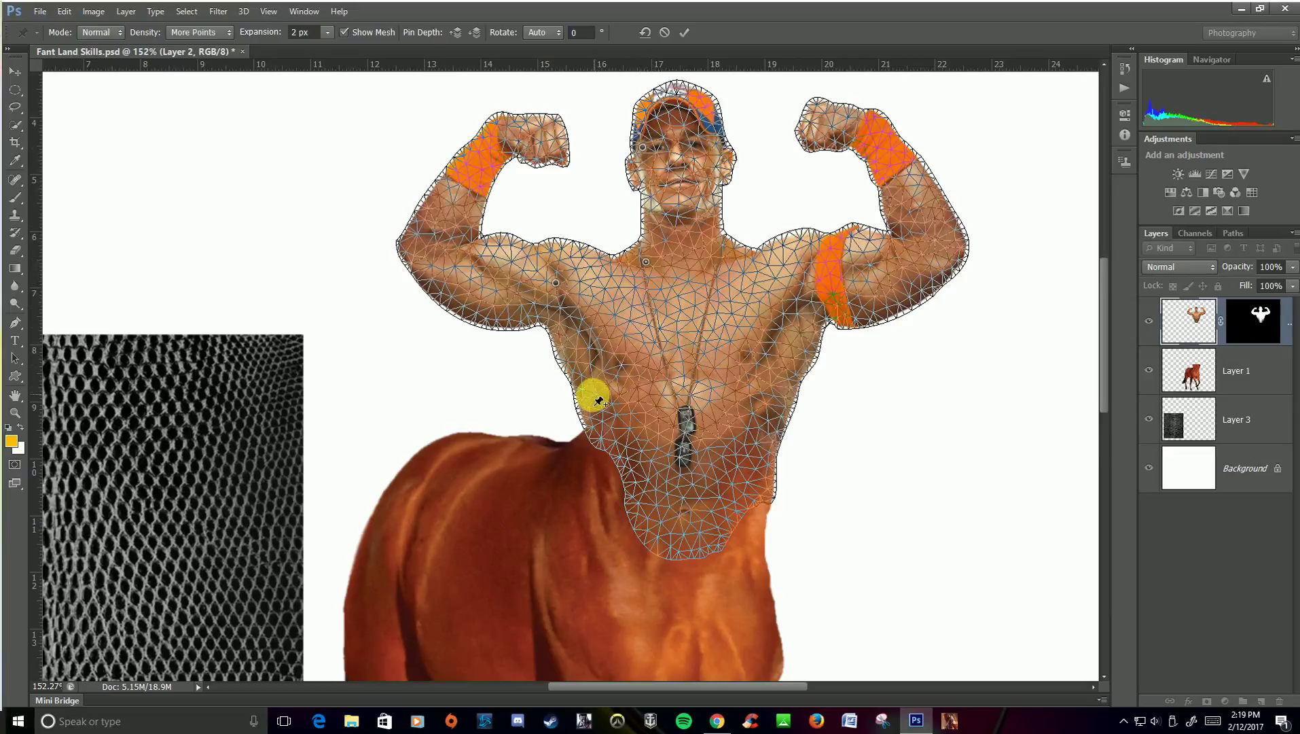
click(839, 246)
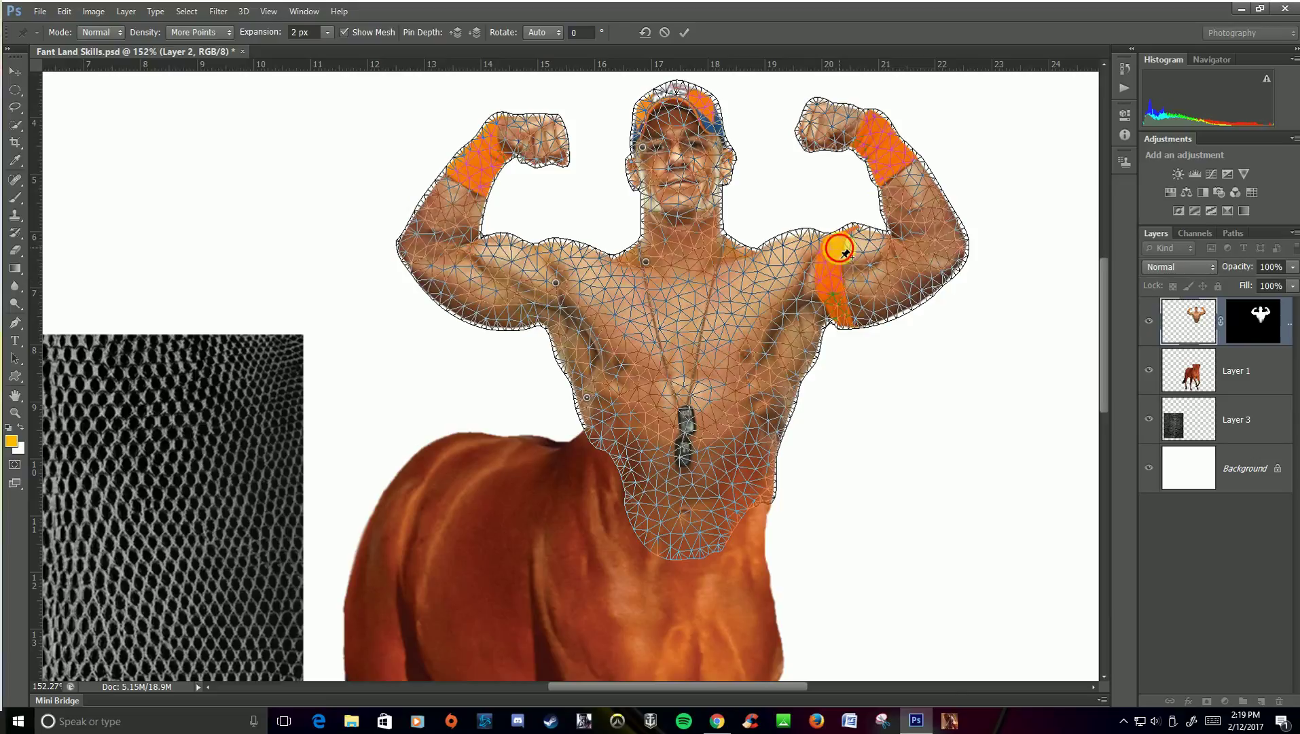
click(846, 121)
click(930, 251)
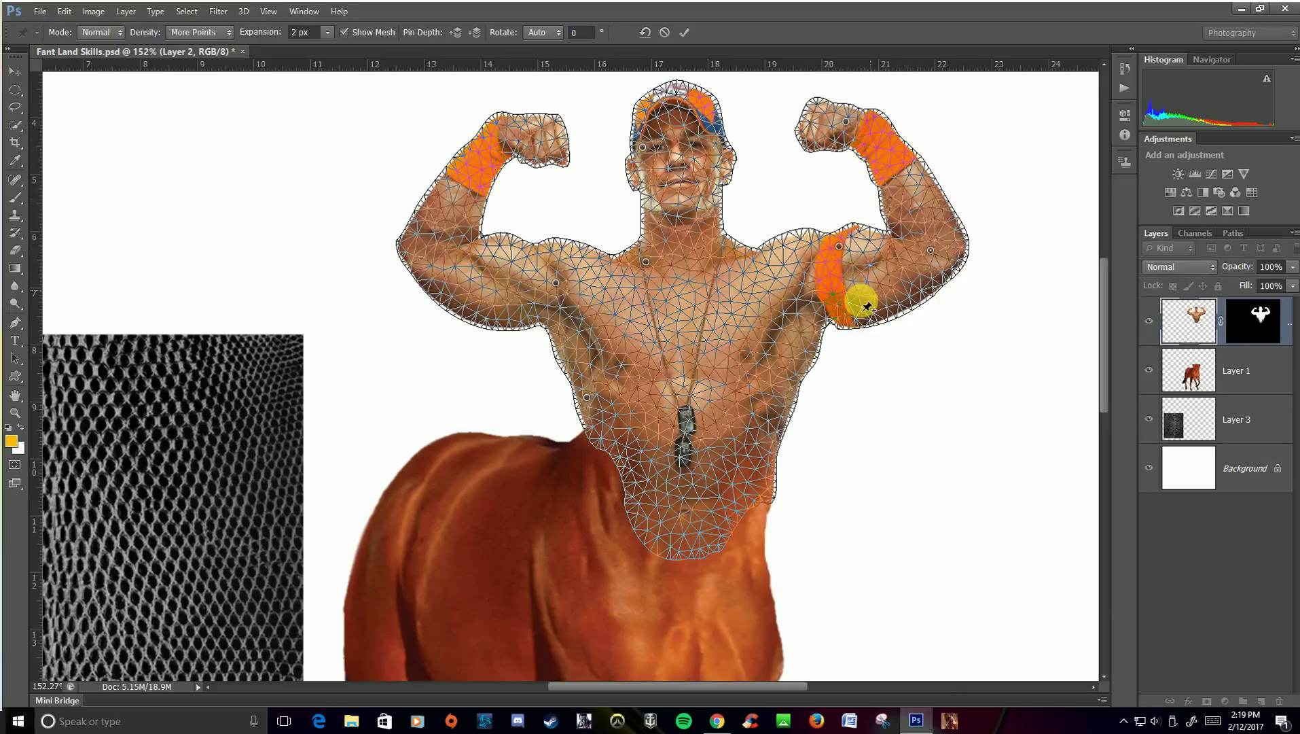
click(860, 300)
click(774, 413)
click(688, 519)
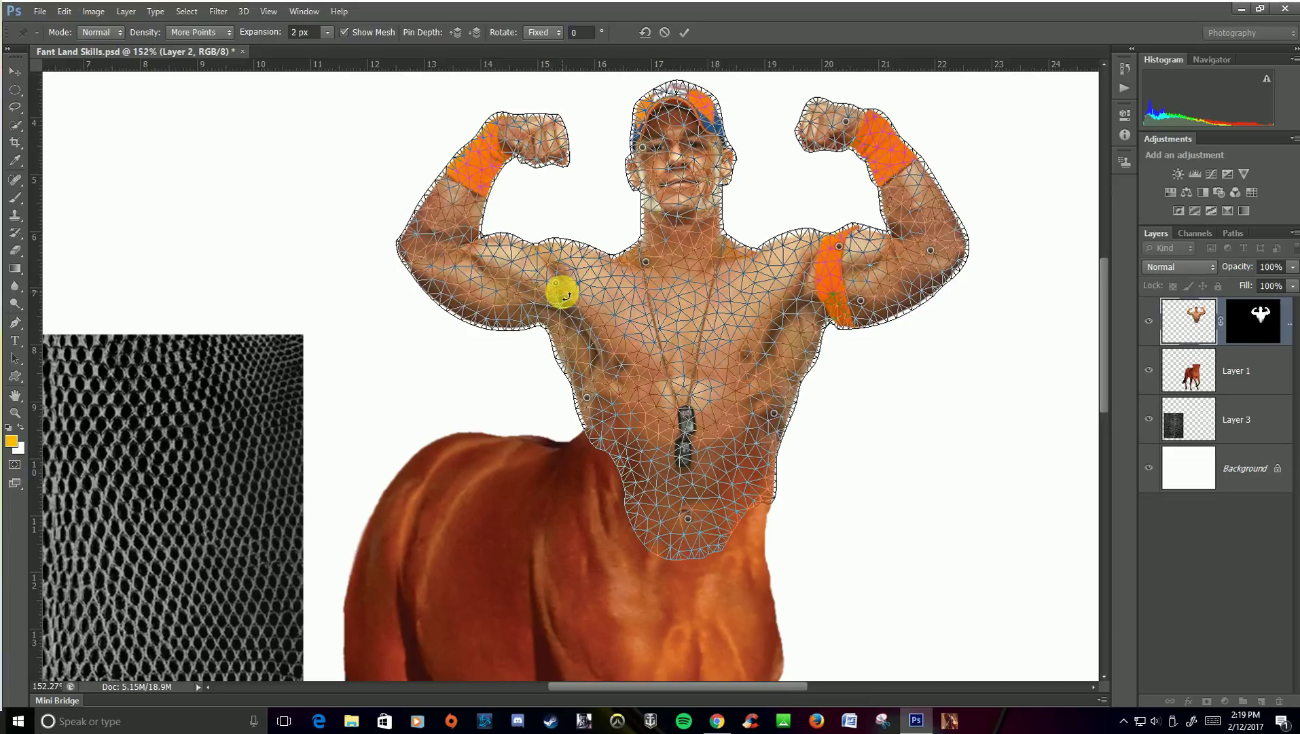
Rotate the shoulder pin of the arm without an armband to about -54°, and pin its elbow and rotate that to about -127°
drag(570, 295, 575, 288)
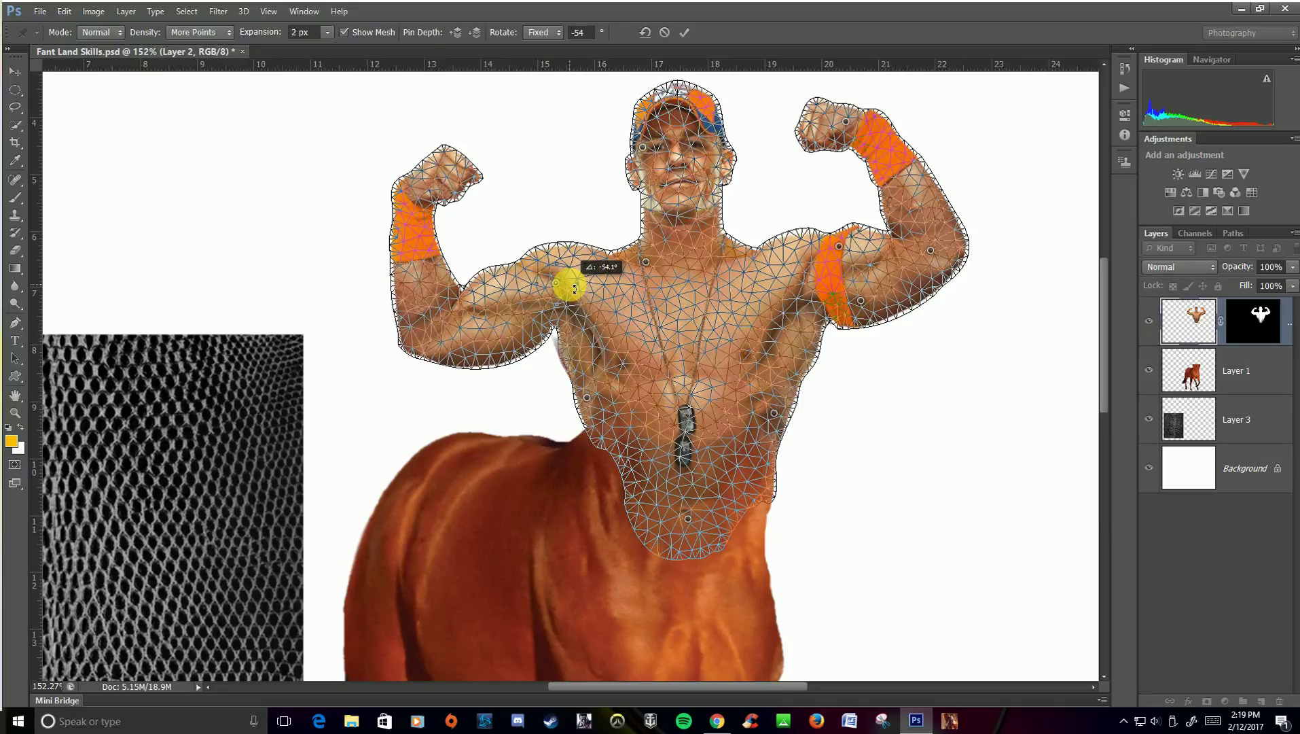
drag(575, 289, 574, 288)
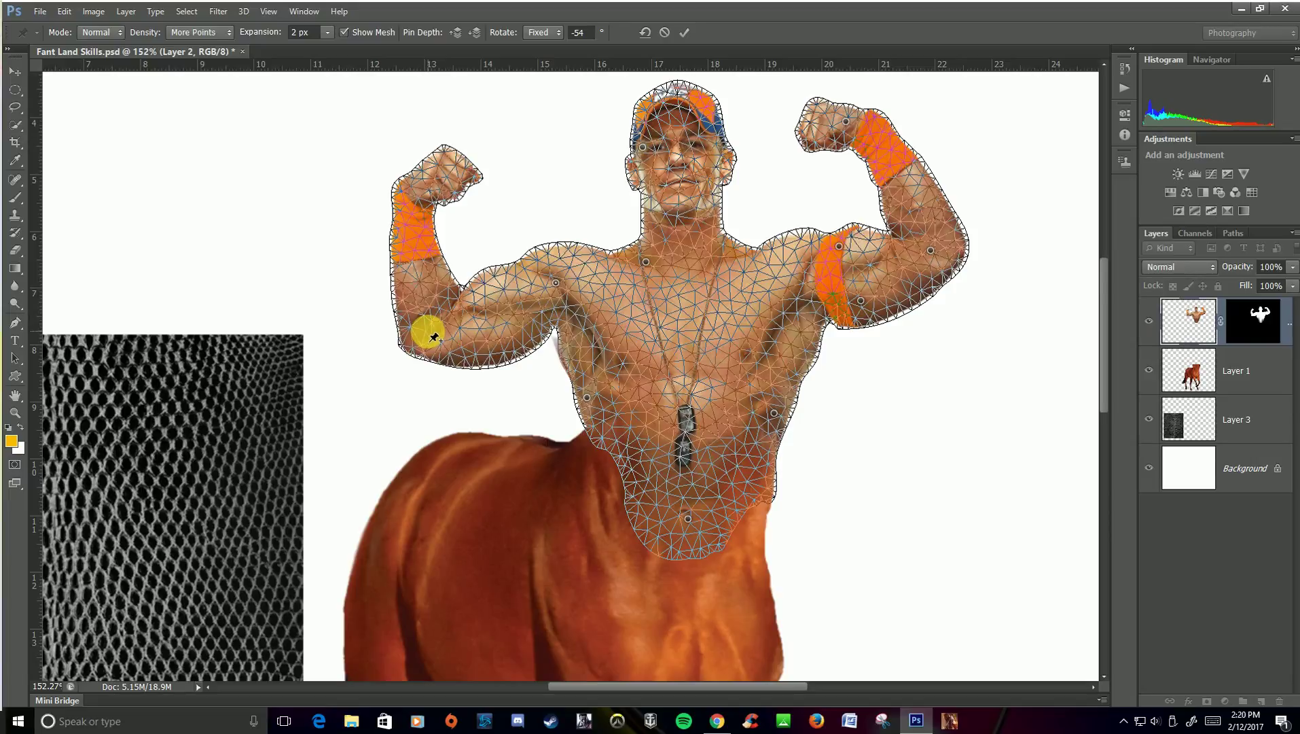
click(429, 329)
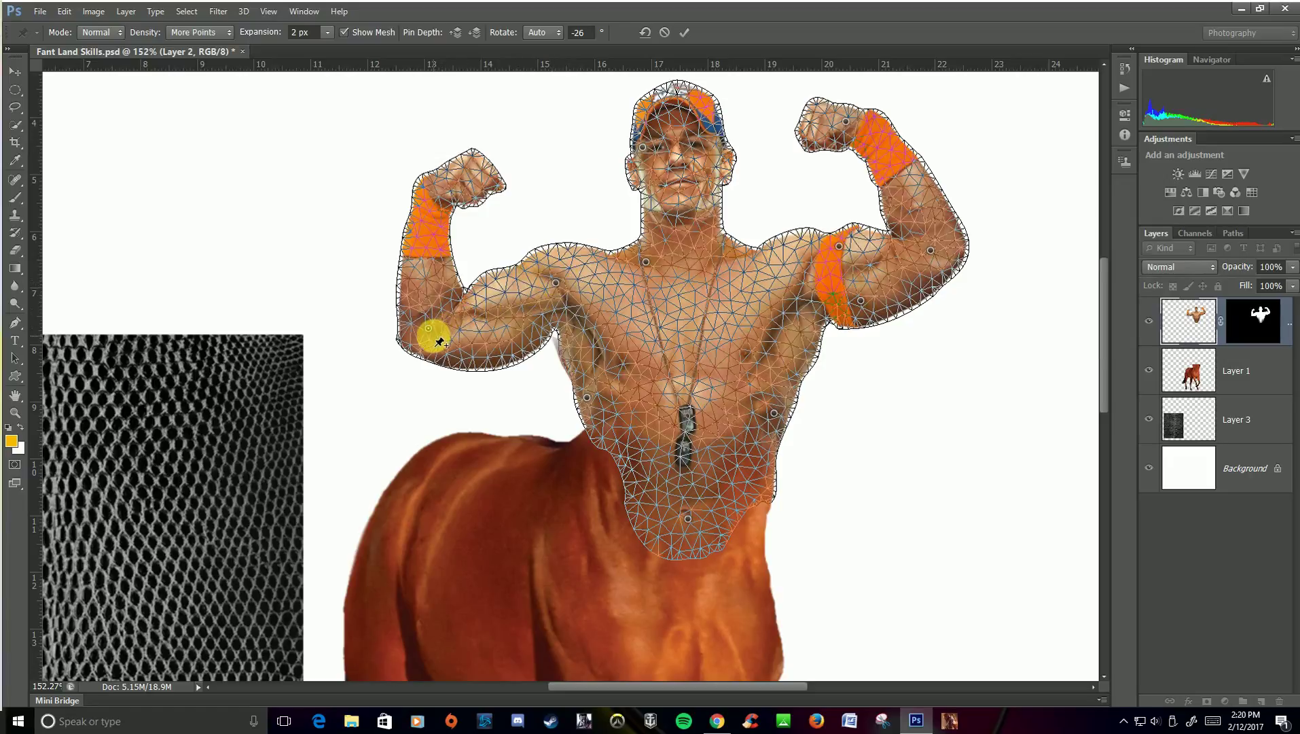
drag(440, 342, 454, 314)
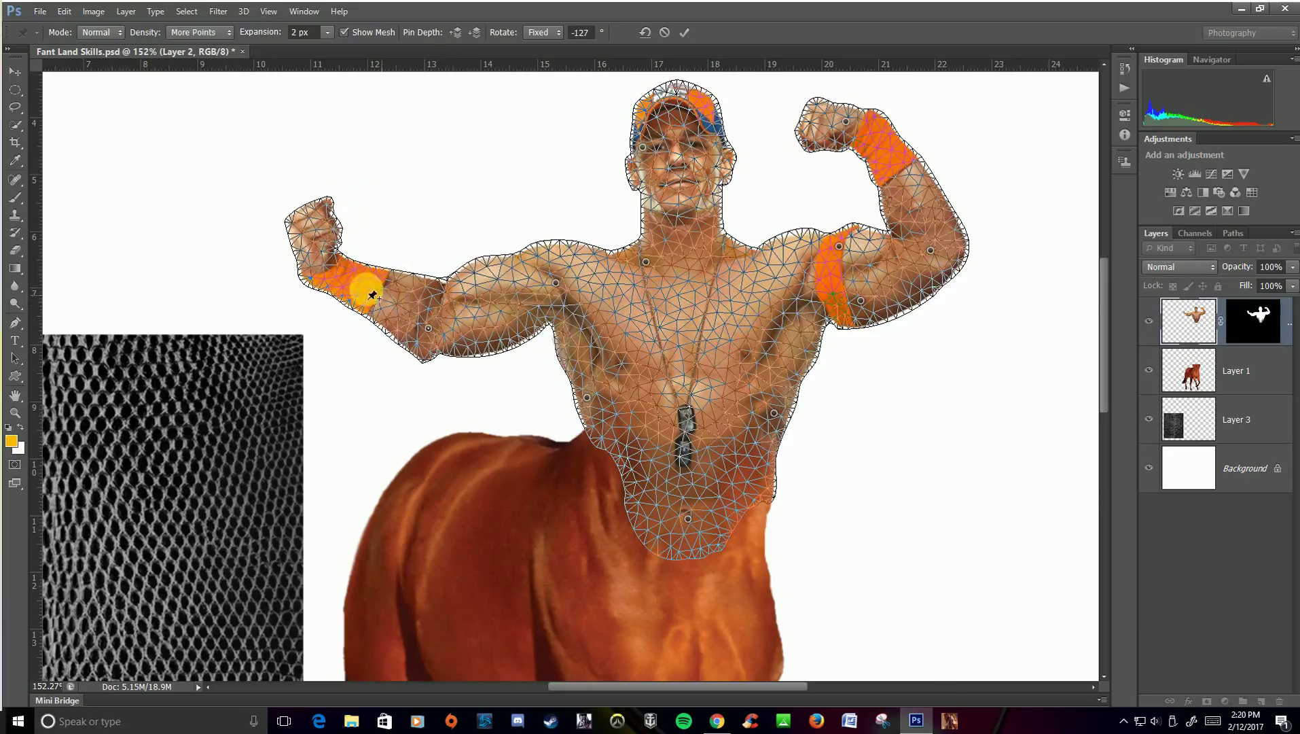
Add a pin at the lowered arm's wrist, rotate it to about -137°, and apply the puppet warp
click(327, 273)
drag(328, 281, 343, 281)
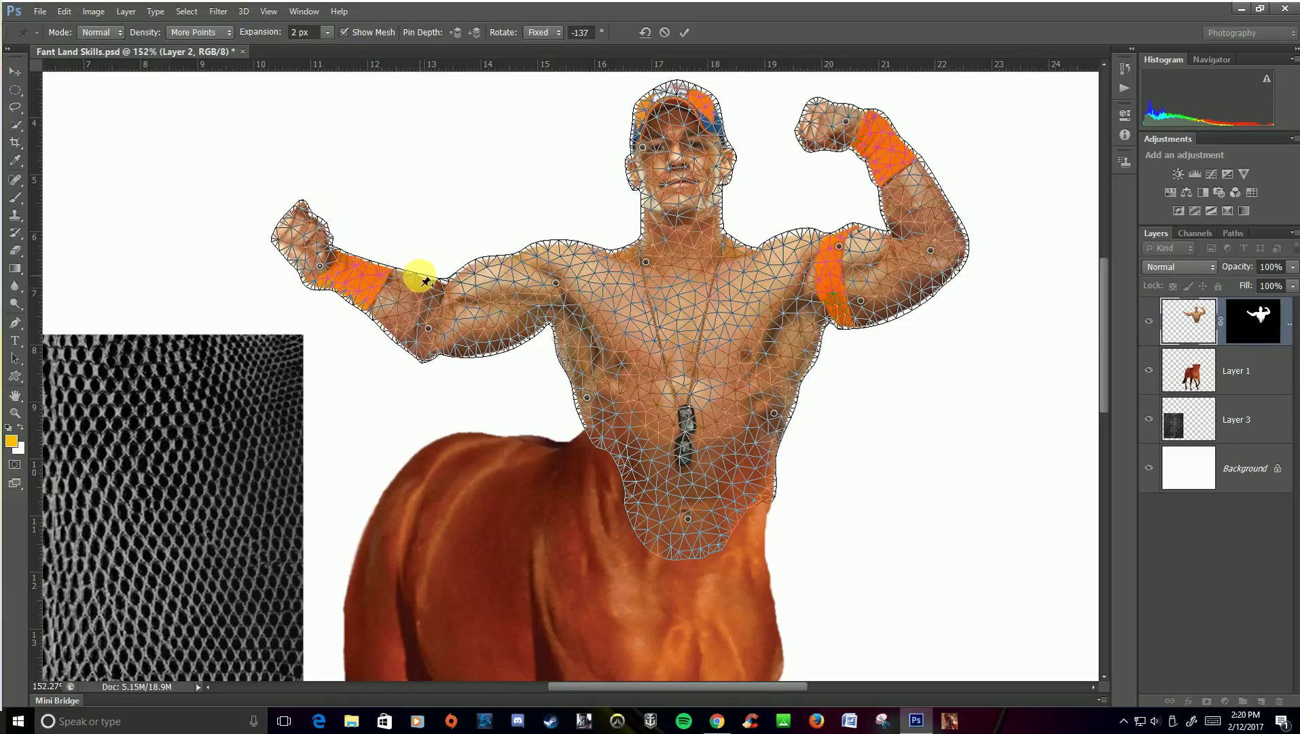
click(683, 32)
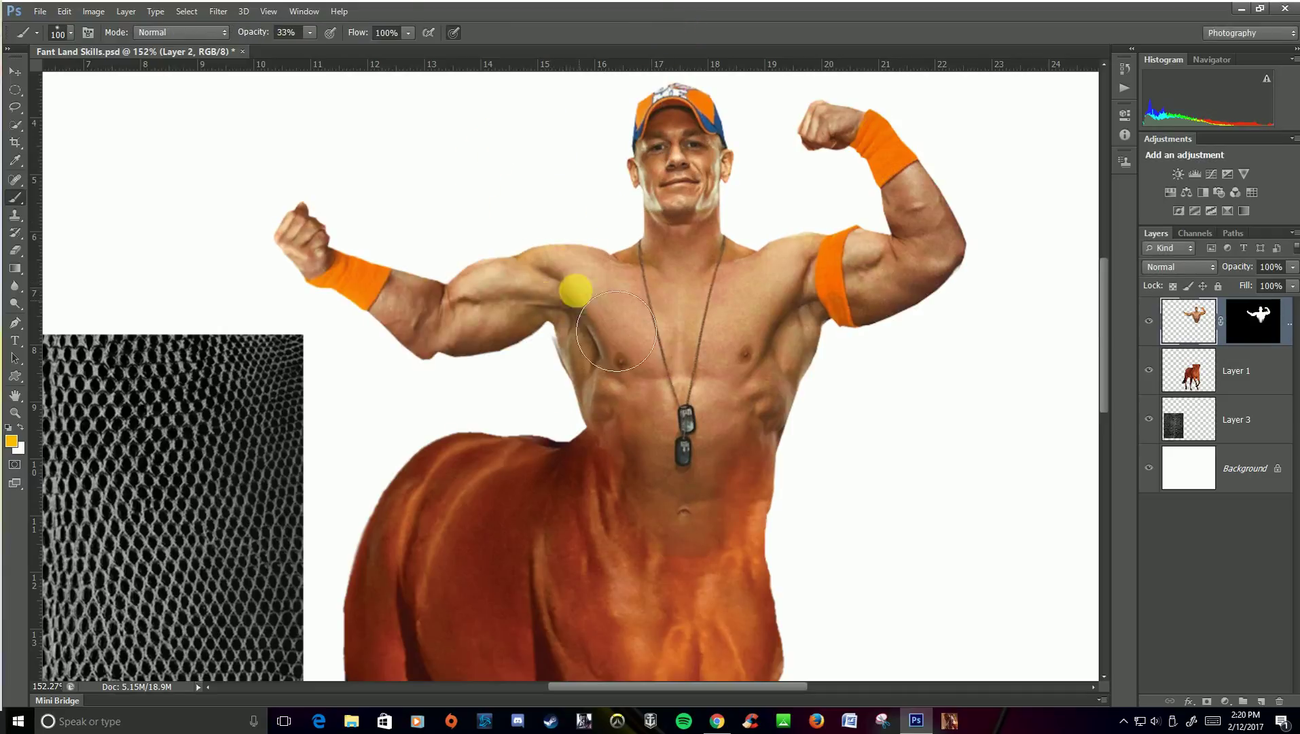
Erase the stray remnants on Layer 1 along the torso edge below the lowered arm's armpit
mouse_move(617, 331)
mouse_down()
mouse_move(621, 351)
mouse_move(557, 302)
mouse_move(585, 367)
mouse_move(602, 361)
mouse_move(593, 351)
mouse_move(610, 397)
mouse_up()
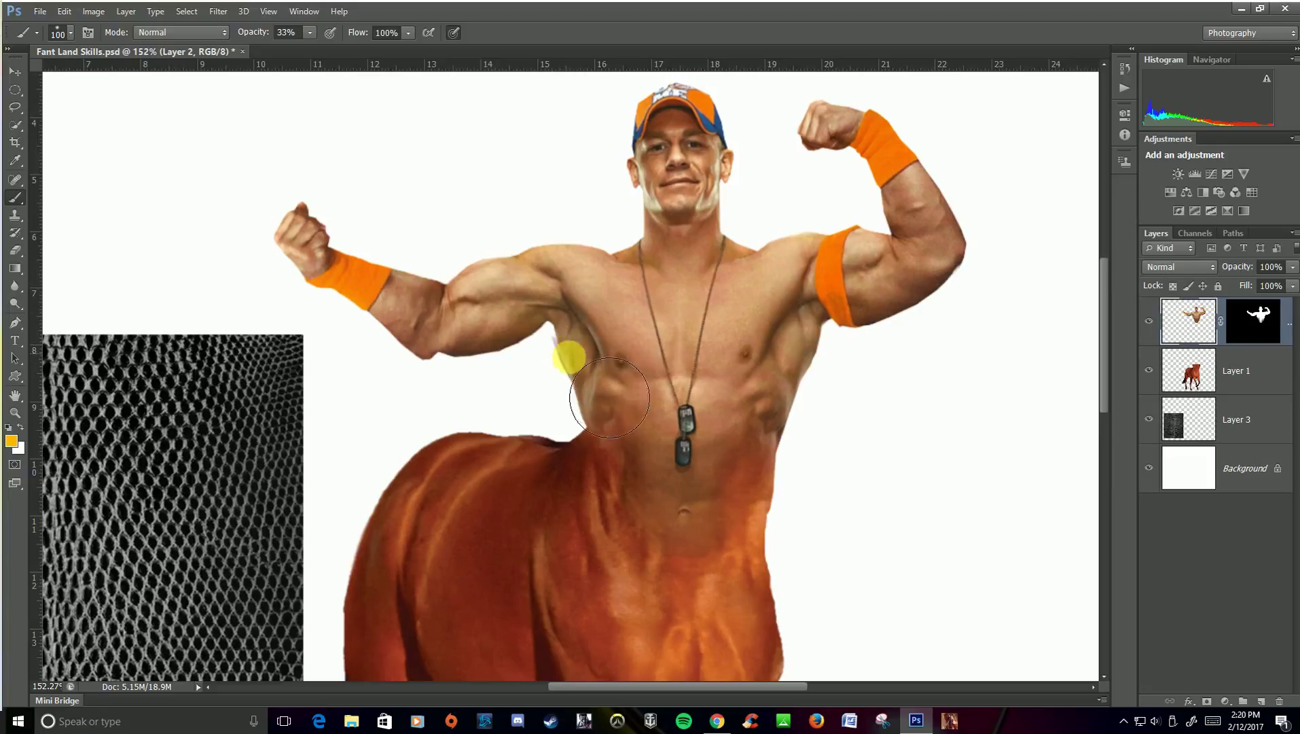
click(1191, 370)
click(15, 250)
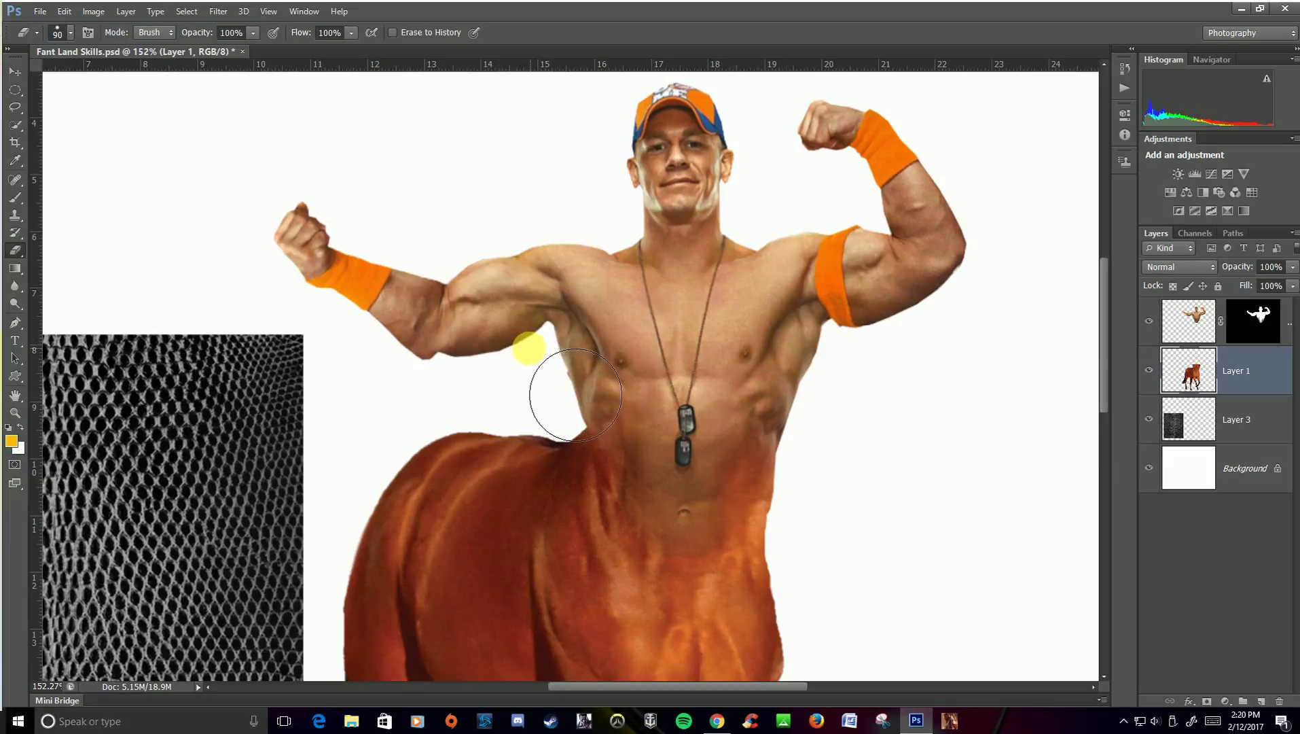
mouse_move(576, 395)
mouse_down()
mouse_move(539, 422)
mouse_move(515, 389)
mouse_move(538, 363)
mouse_move(550, 304)
mouse_up()
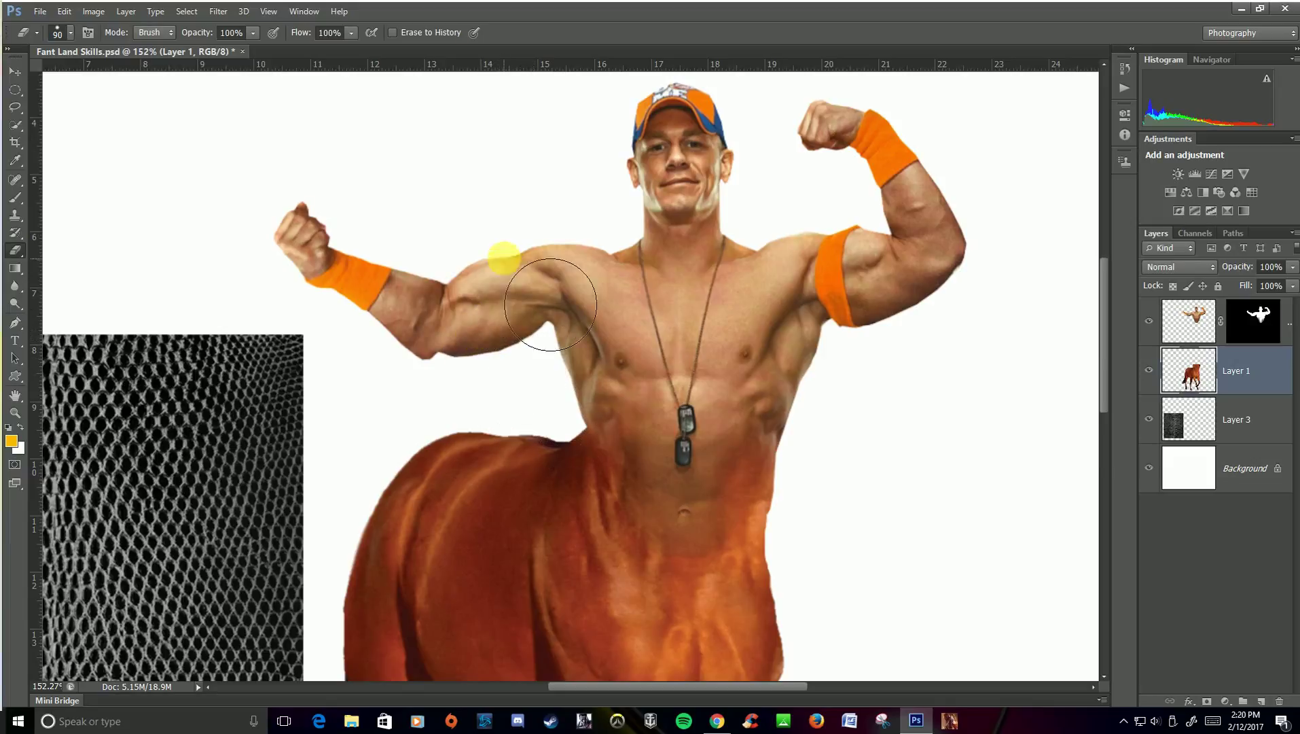
Open the man's Layer 2 image in the Liquify filter and ready the Forward Warp tool on the lowered arm
click(1186, 320)
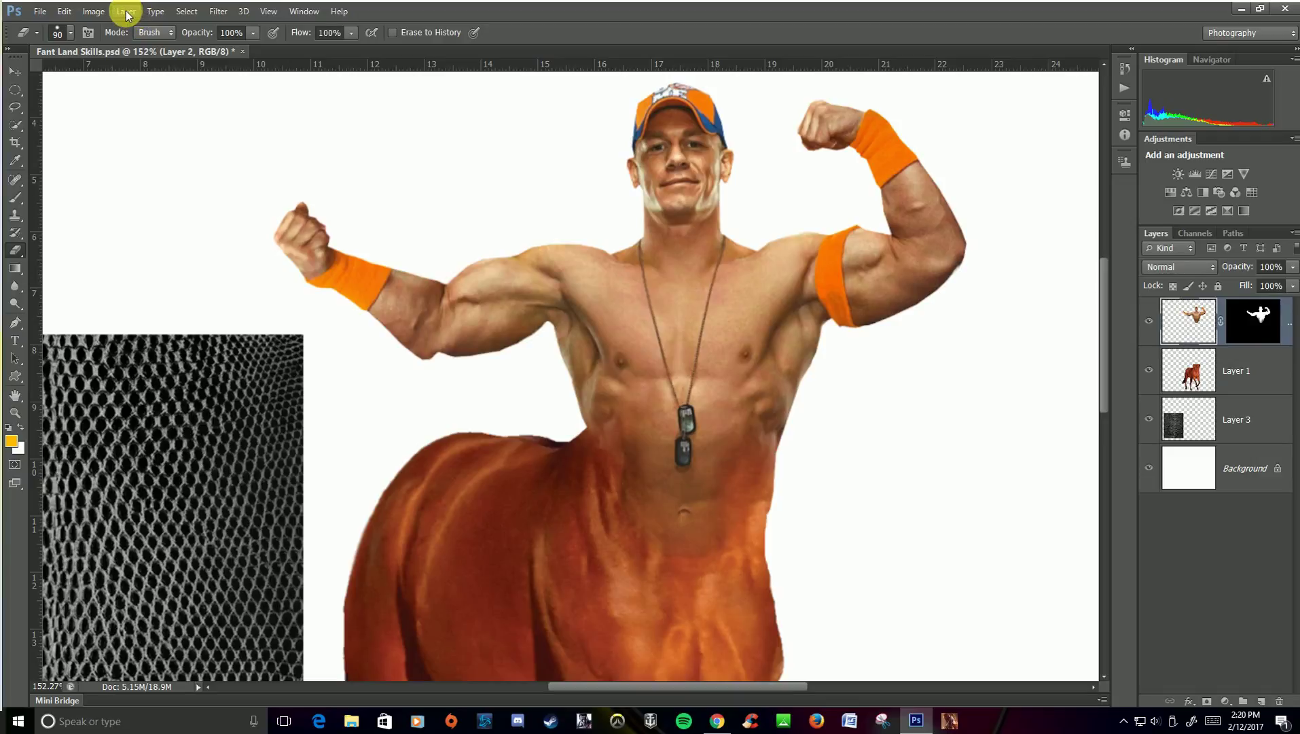
click(220, 13)
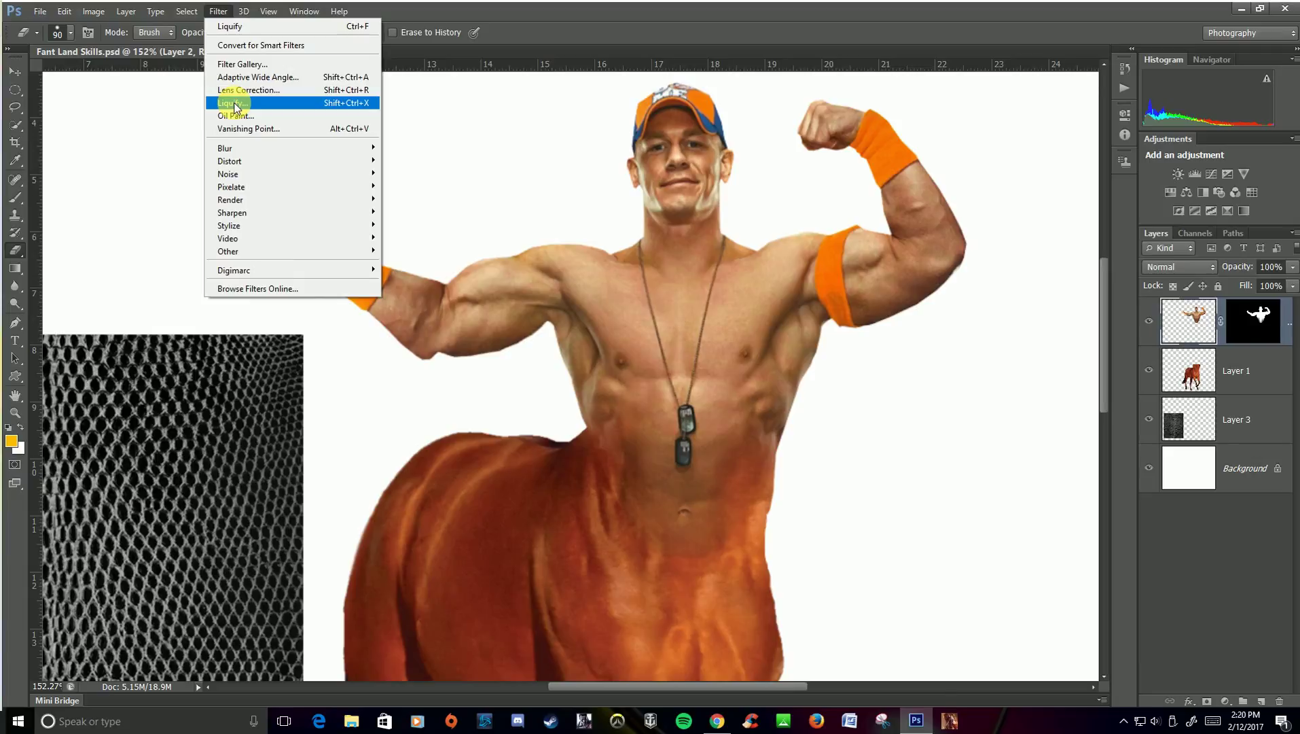
click(235, 104)
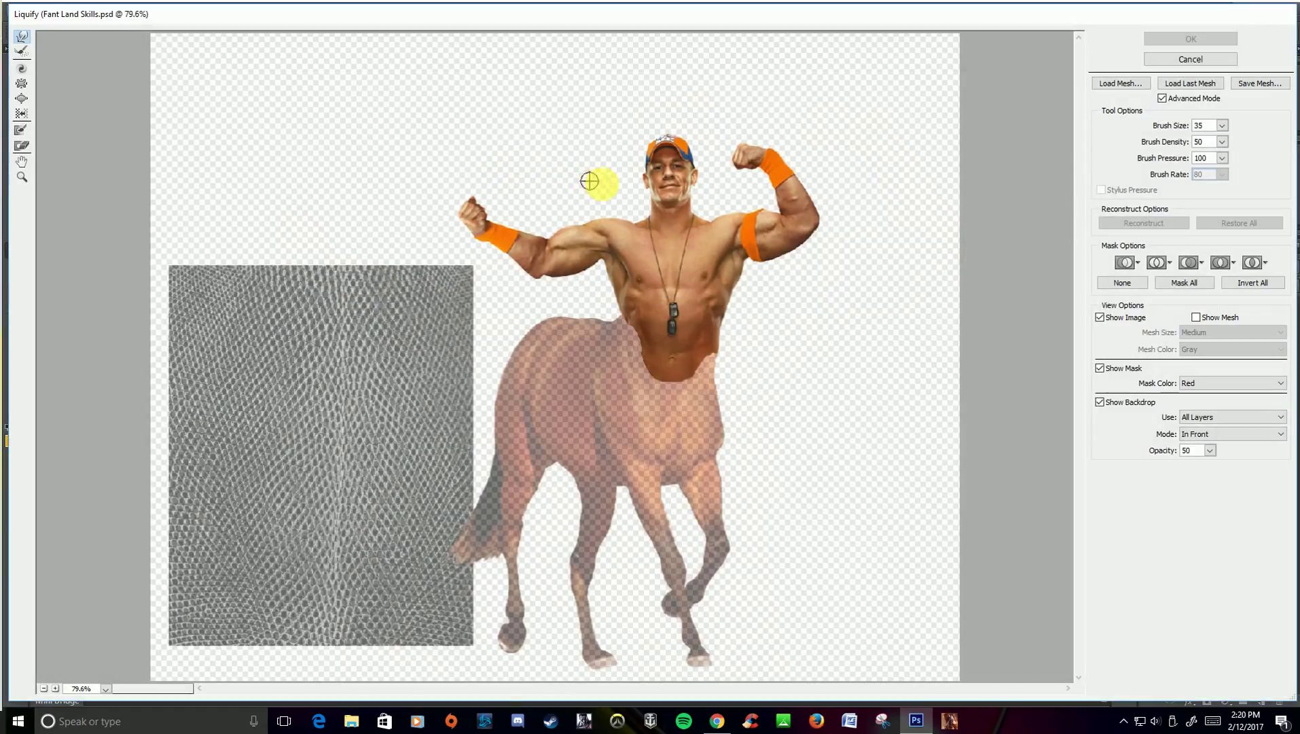
ctrl+click(593, 231)
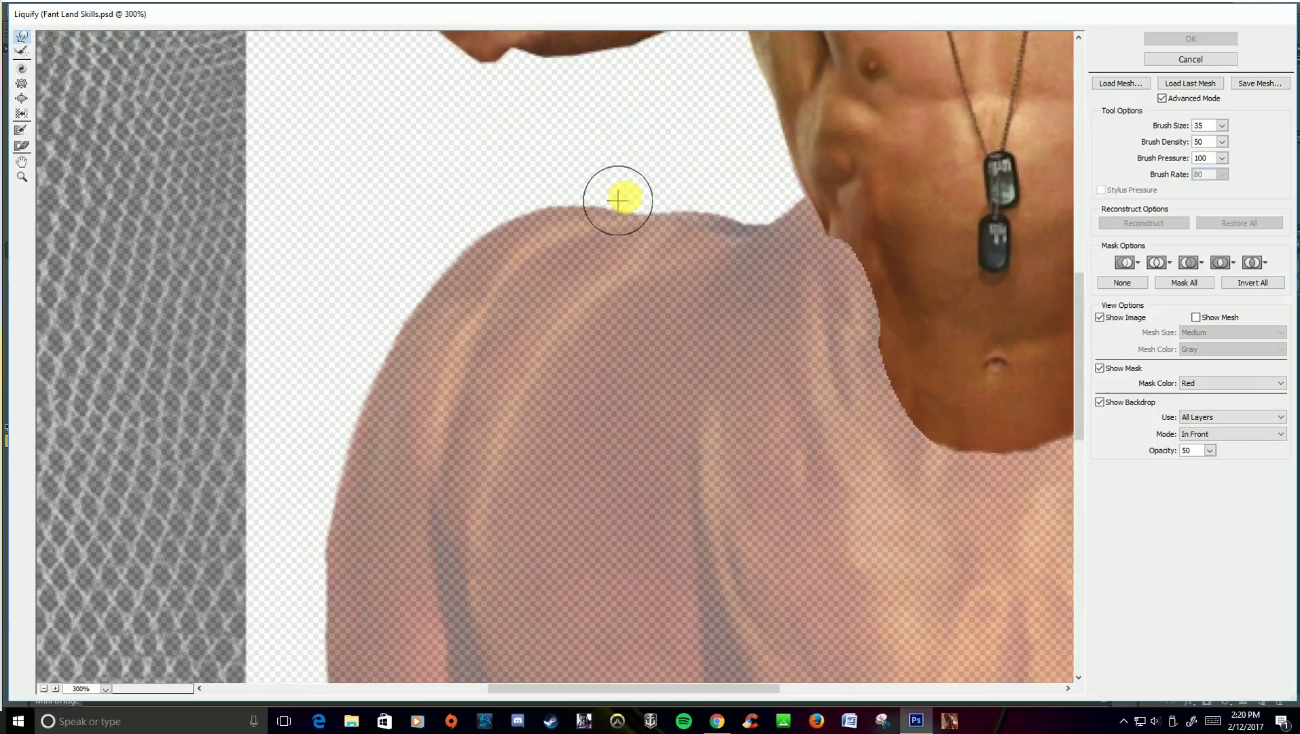
mouse_move(638, 137)
mouse_down()
mouse_move(618, 291)
mouse_move(618, 587)
mouse_up()
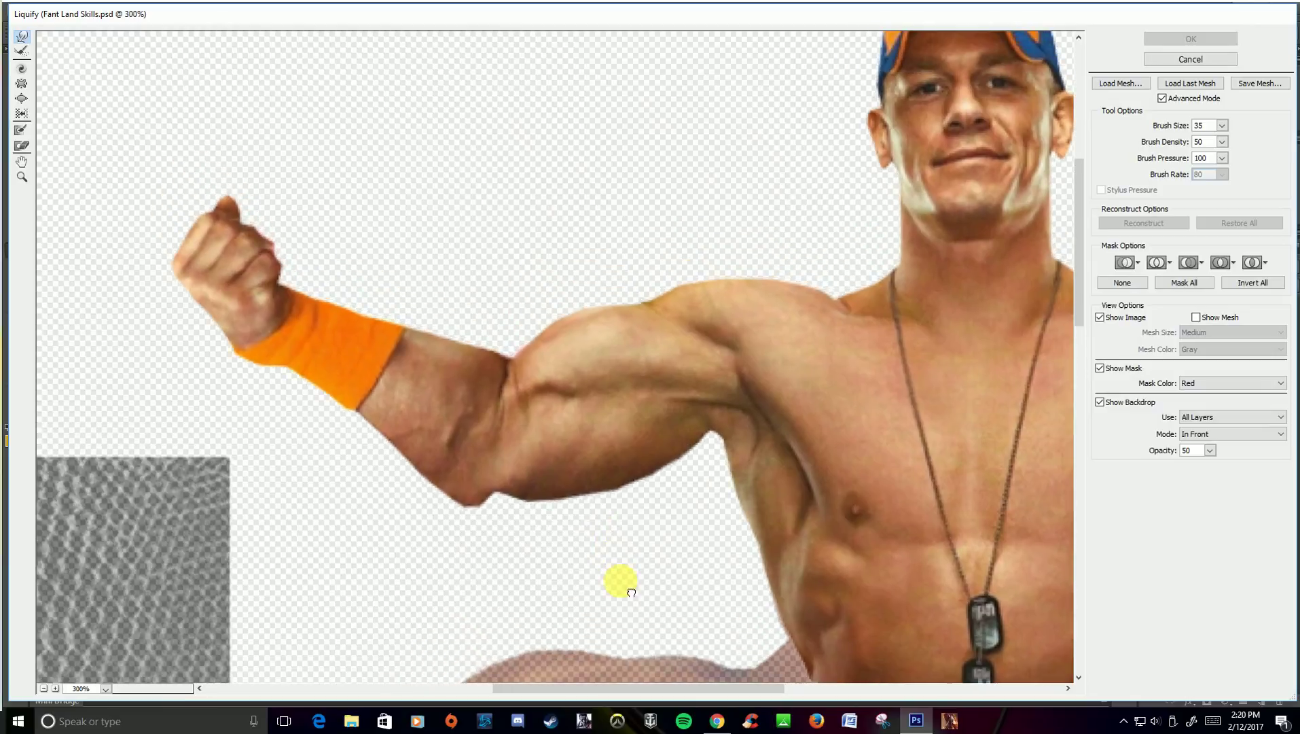
click(22, 38)
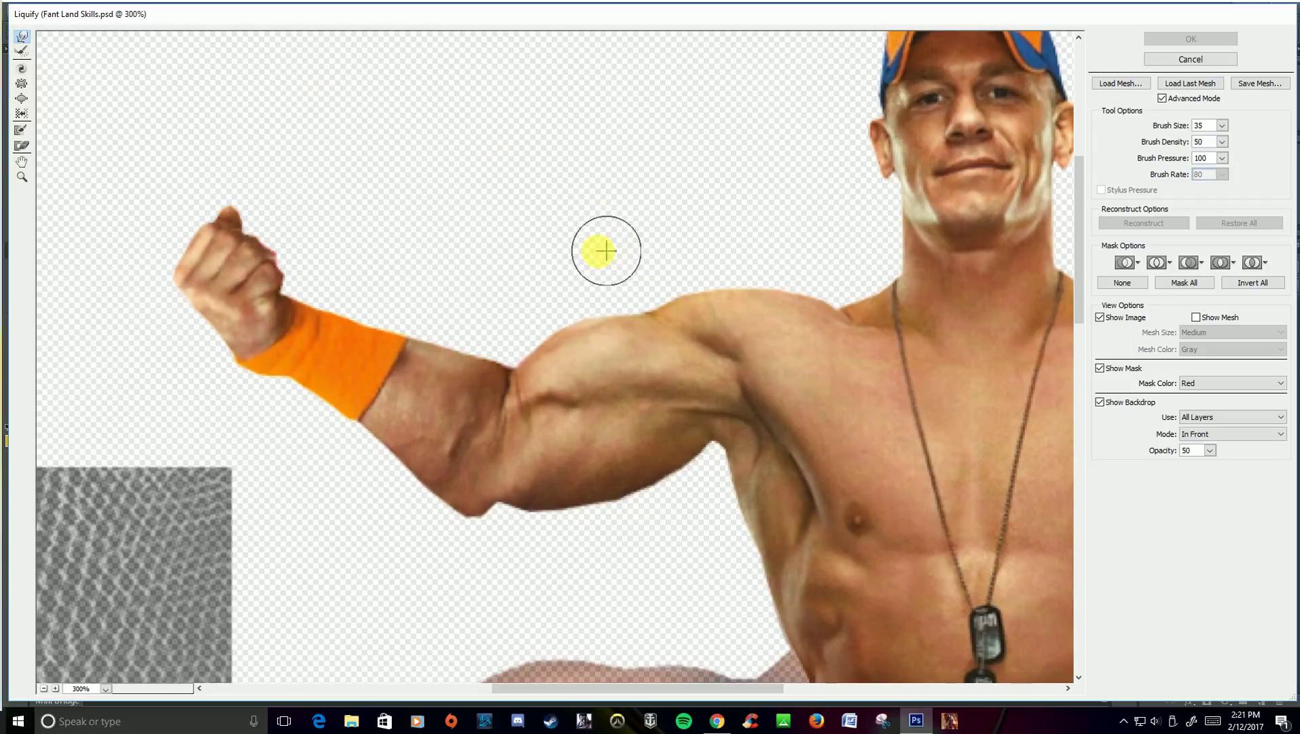
Smooth the lowered arm's shoulder and armpit contours with Forward Warp, starting at brush size 60 and reducing it to 35
key(bracketright)
key(bracketright)
key(bracketright)
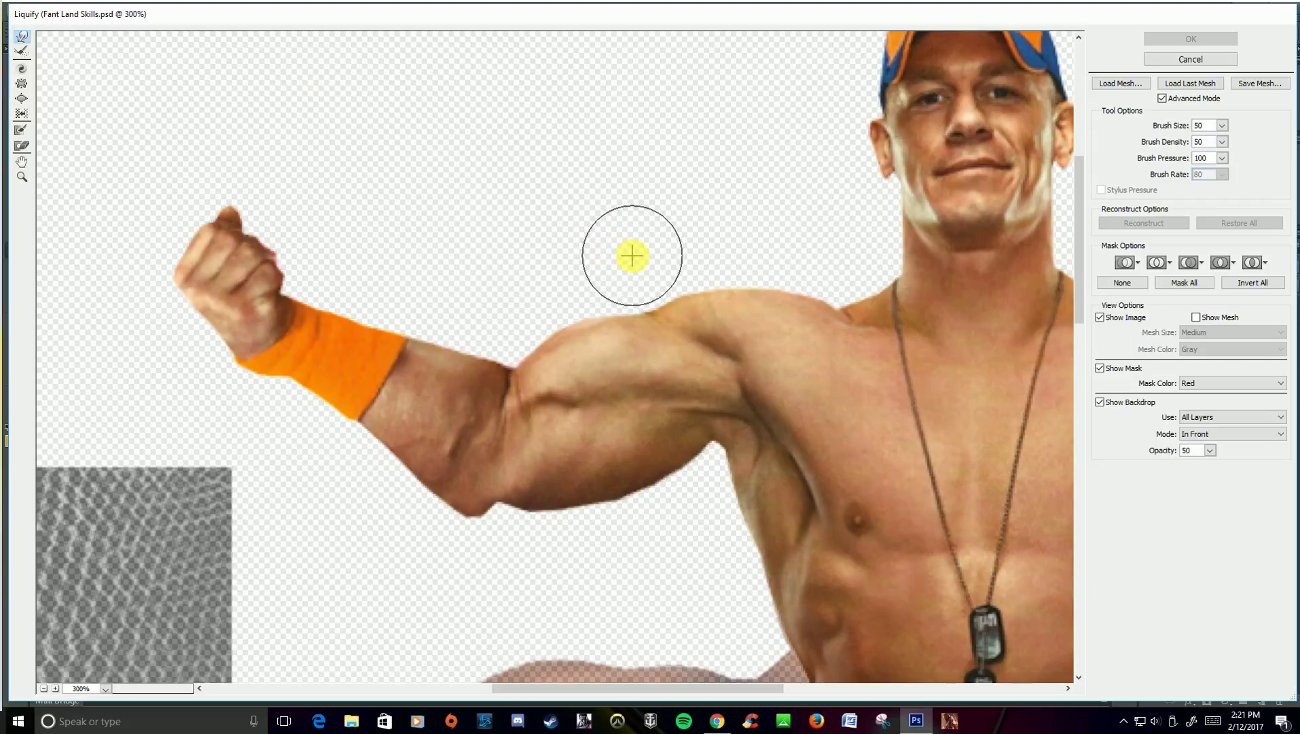
key(space)
drag(711, 299, 508, 305)
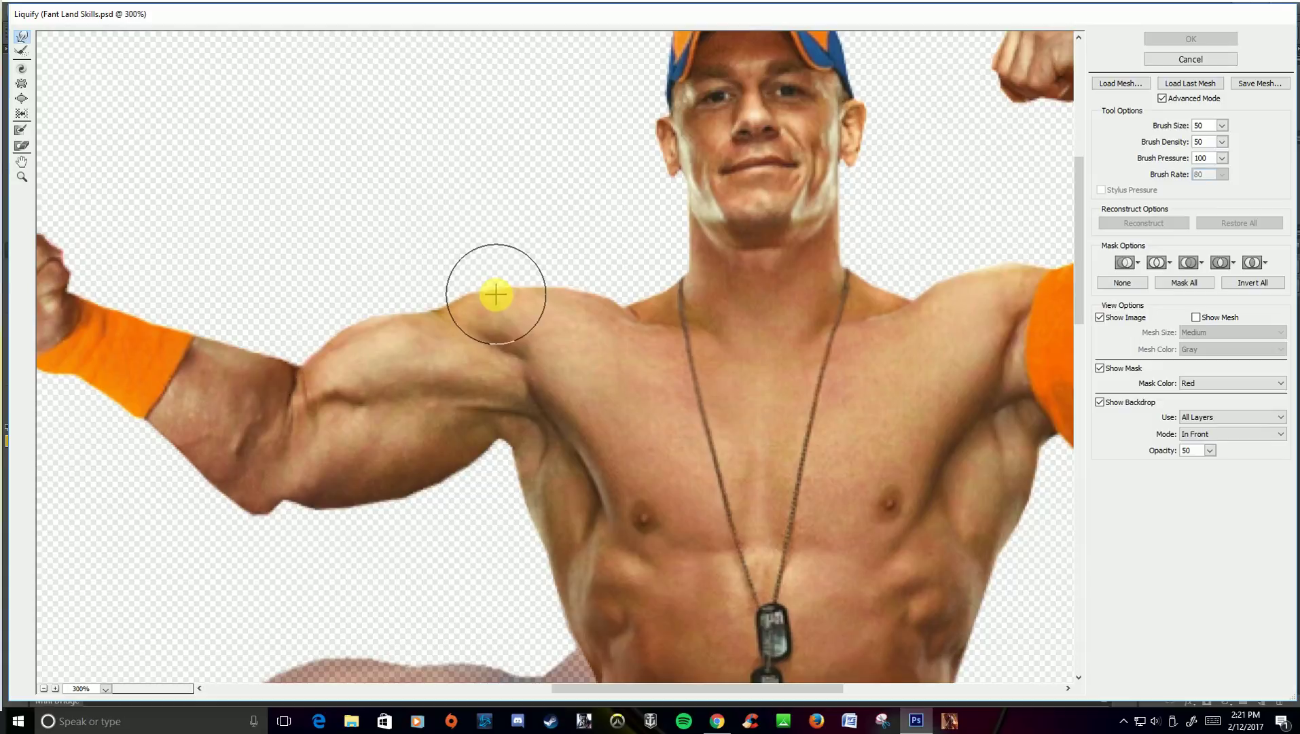
key(ctrl+minus)
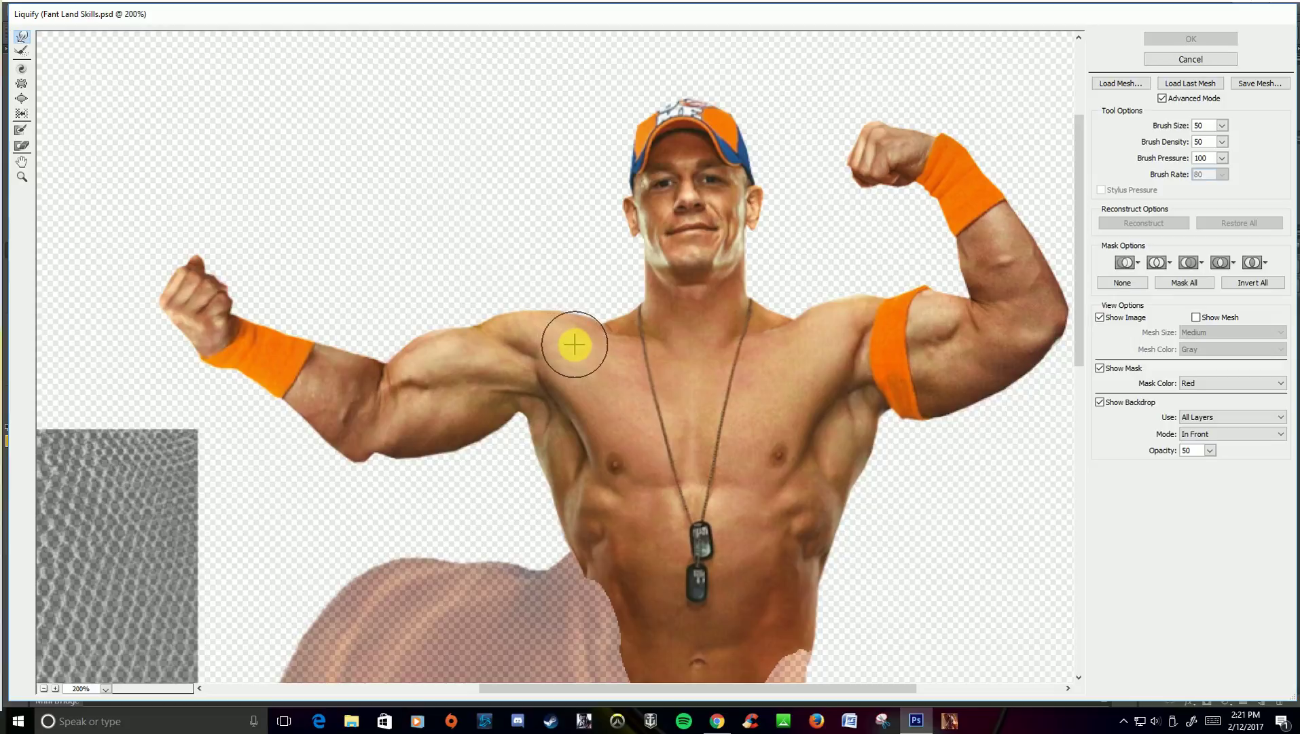
key(bracketright)
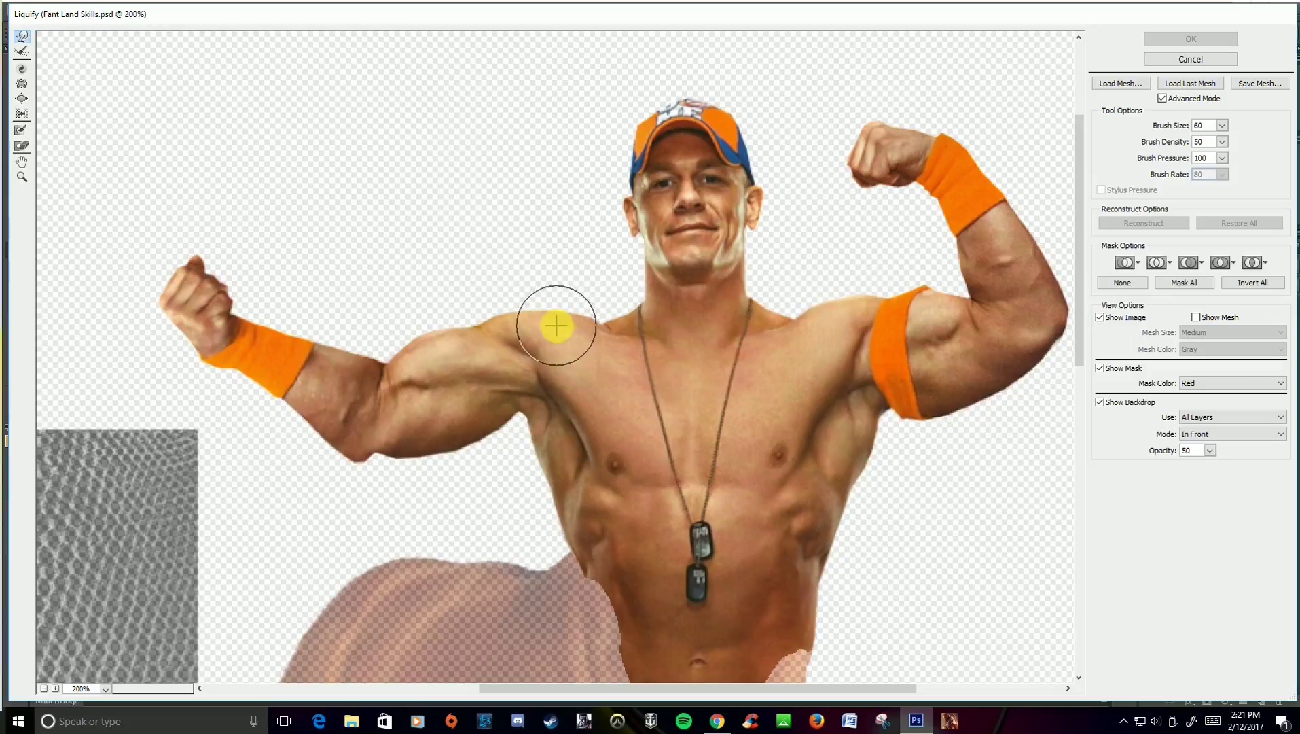
mouse_move(556, 326)
mouse_down()
mouse_move(564, 354)
mouse_move(491, 330)
mouse_move(473, 308)
mouse_move(410, 313)
mouse_move(432, 324)
mouse_move(481, 433)
mouse_move(523, 407)
mouse_move(464, 425)
mouse_move(382, 420)
mouse_move(407, 332)
mouse_move(450, 300)
mouse_up()
key(bracketleft)
key(bracketleft)
key(bracketleft)
key(bracketleft)
key(bracketleft)
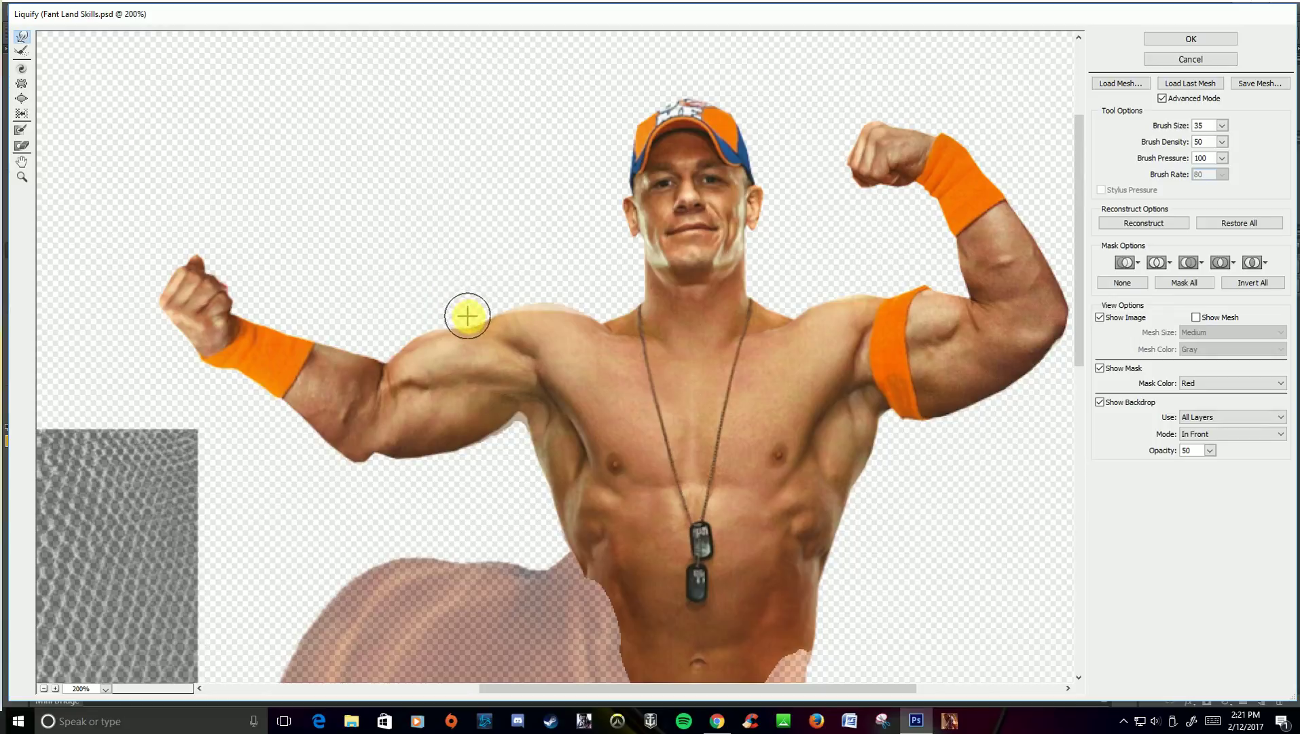
Push in the top of the lowered arm's biceps and its pointed elbow with Forward Warp, starting at brush size 80
key(bracketright)
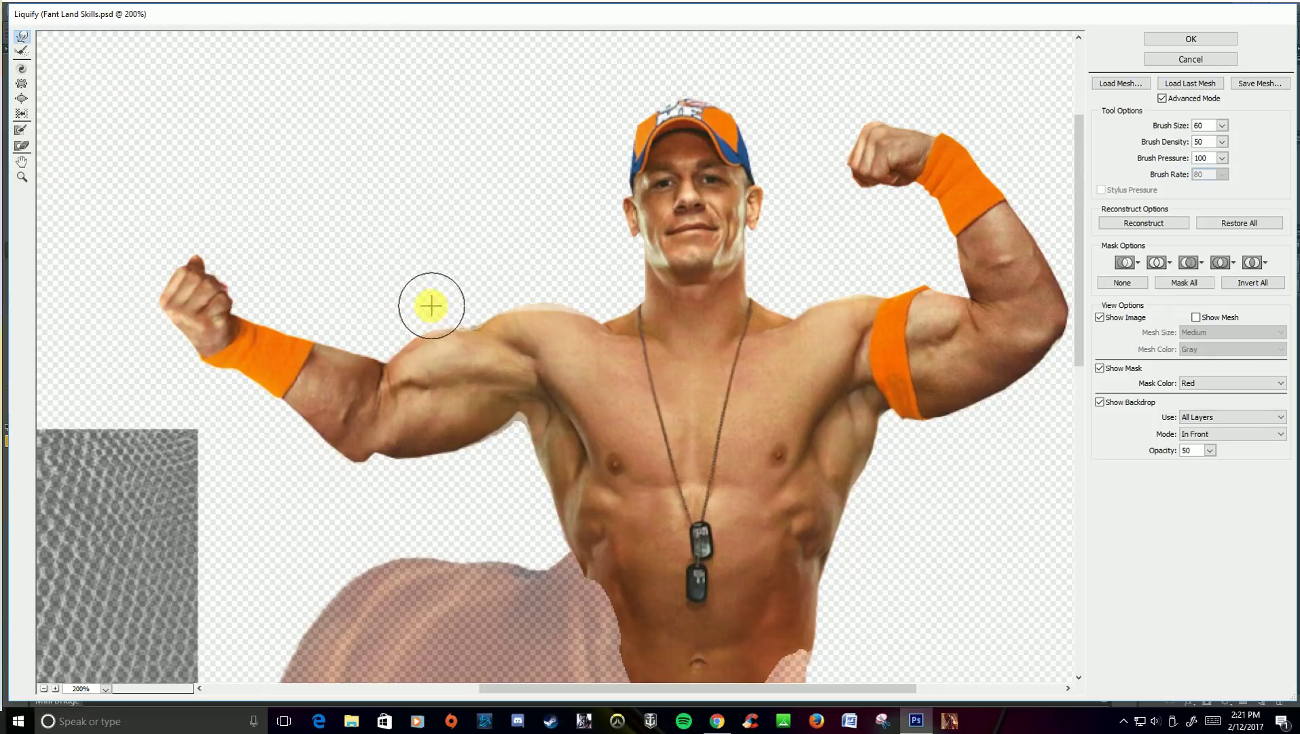
key(bracketright)
key(bracketright)
key(bracketright)
key(bracketright)
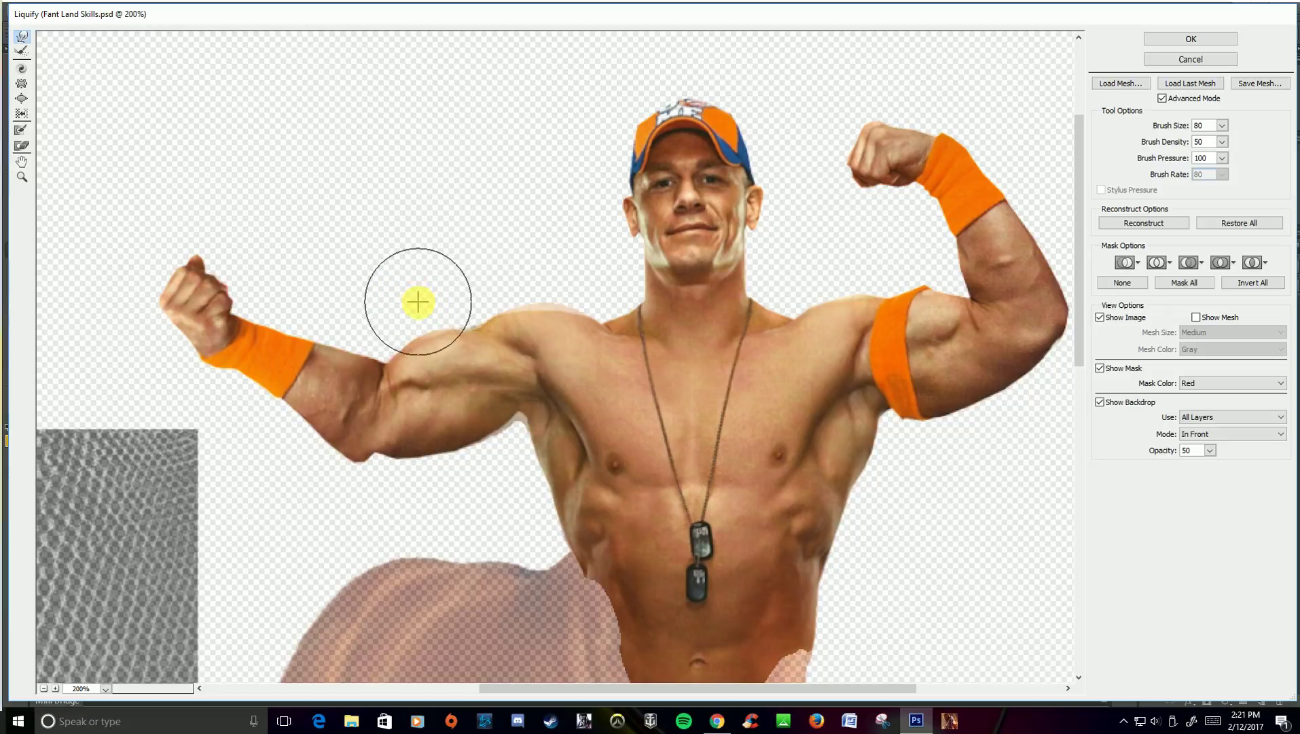
mouse_move(418, 302)
mouse_down()
mouse_move(391, 308)
mouse_move(357, 335)
mouse_move(322, 396)
mouse_move(227, 406)
mouse_move(284, 428)
mouse_move(351, 513)
mouse_move(349, 494)
mouse_move(374, 506)
mouse_move(354, 490)
mouse_move(354, 458)
mouse_move(311, 448)
mouse_move(327, 421)
mouse_move(356, 421)
mouse_move(396, 474)
mouse_up()
Refine the underside of the lowered arm from elbow to wristband with Forward Warp, using brush sizes 60 and 45
key(bracketleft)
key(bracketleft)
key(bracketleft)
key(bracketleft)
key(bracketleft)
key(bracketleft)
key(bracketleft)
key(bracketright)
key(bracketright)
key(bracketright)
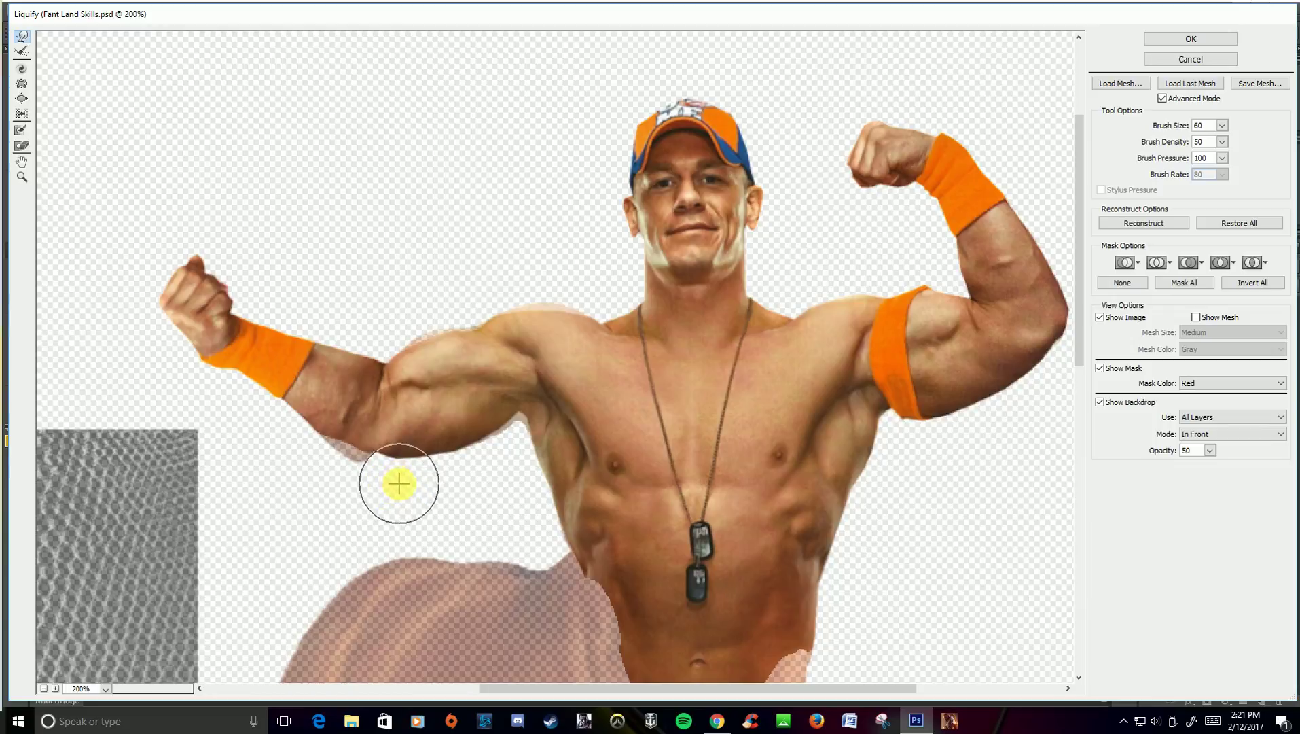
mouse_move(397, 480)
mouse_down()
mouse_move(336, 361)
mouse_move(660, 384)
mouse_move(320, 371)
mouse_up()
mouse_move(1019, 276)
mouse_down()
mouse_move(973, 252)
mouse_move(949, 265)
mouse_move(970, 271)
mouse_move(328, 371)
mouse_move(342, 363)
mouse_move(313, 380)
mouse_move(204, 383)
mouse_up()
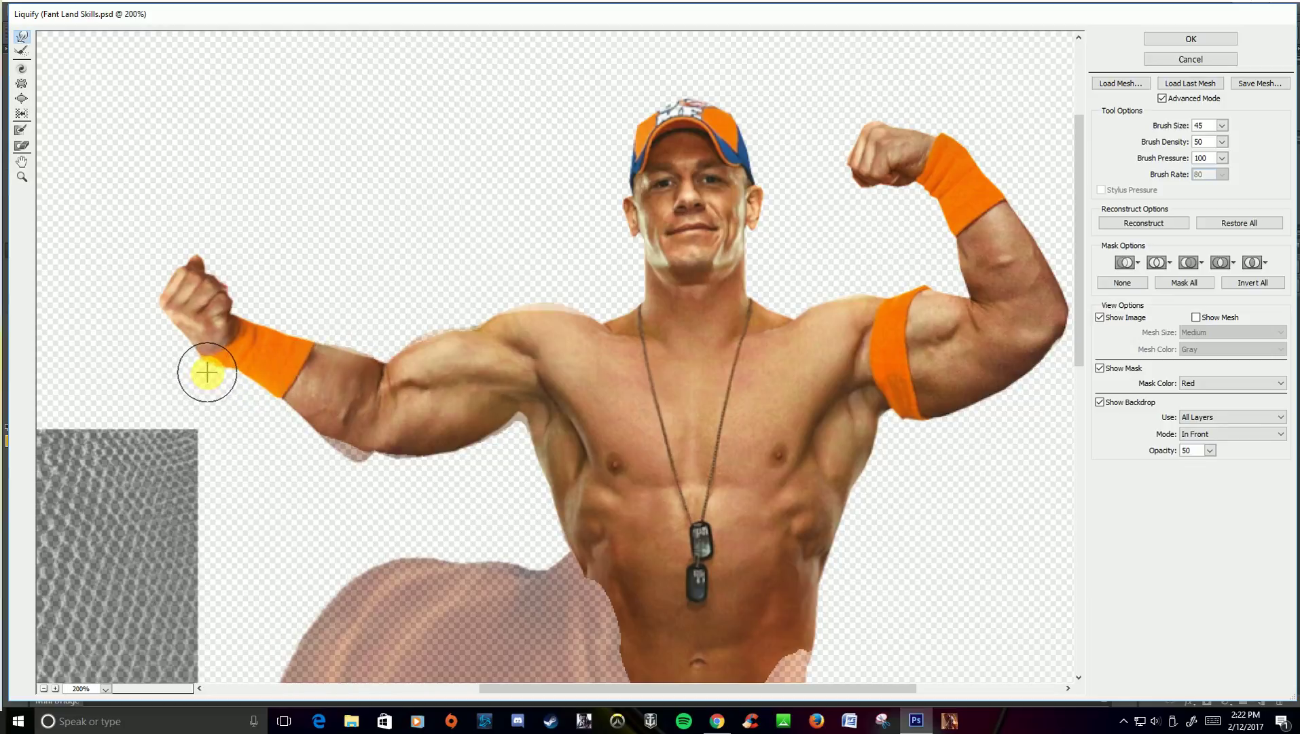
Apply the Liquify edits and inspect the lowered arm and armpit up close, hiding and reshowing the man's layer
click(1179, 41)
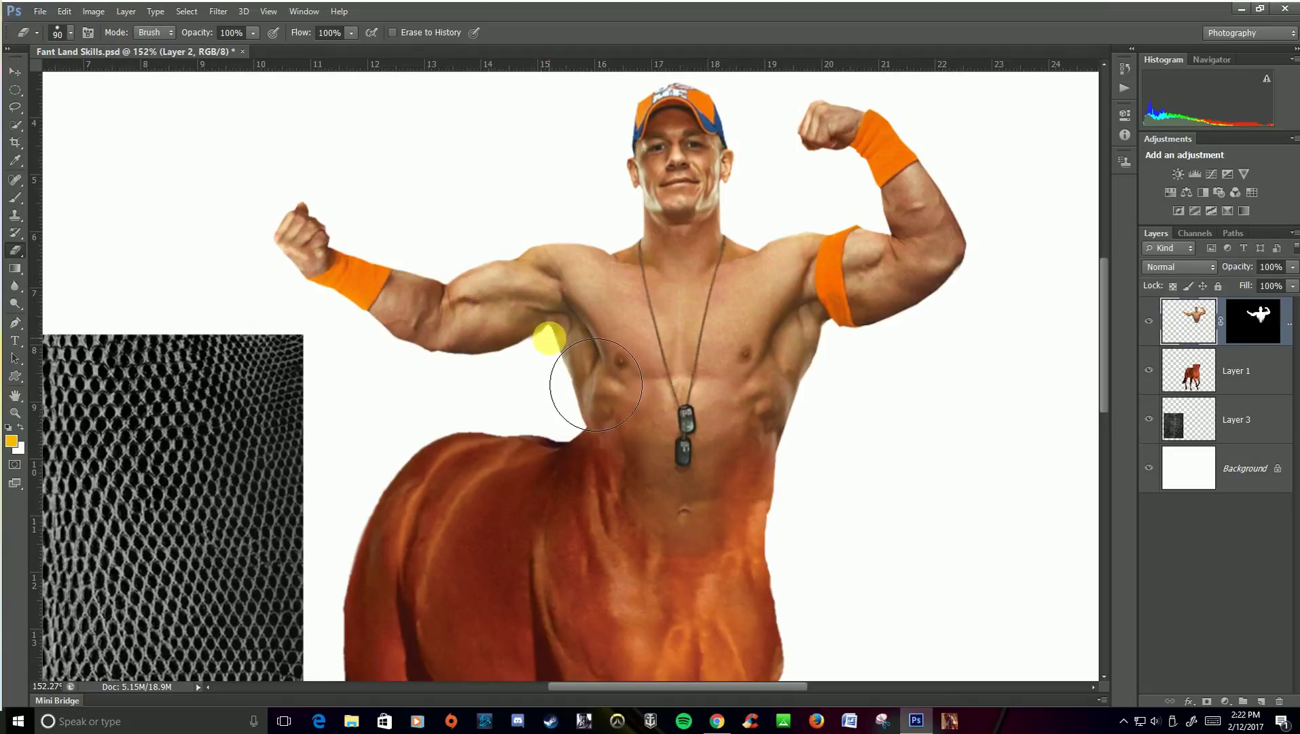
scroll(530, 350, up, 5)
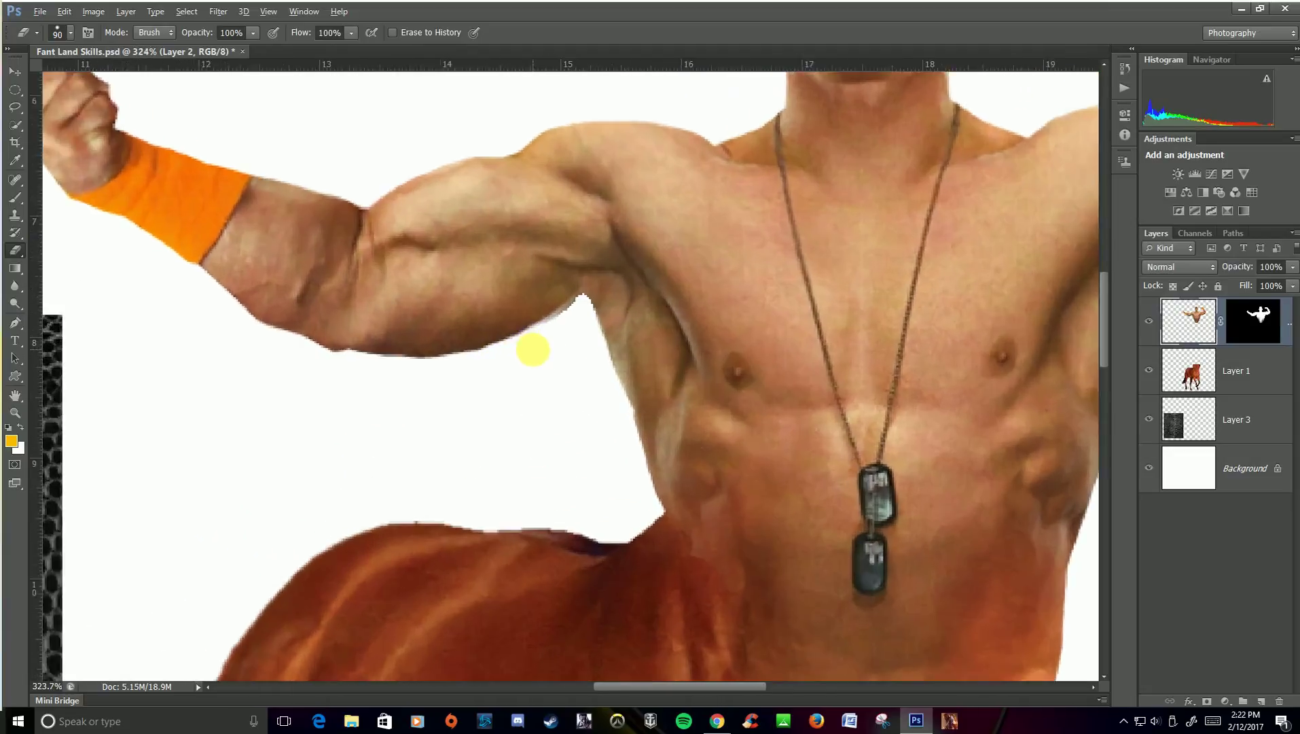
scroll(533, 350, up, 1)
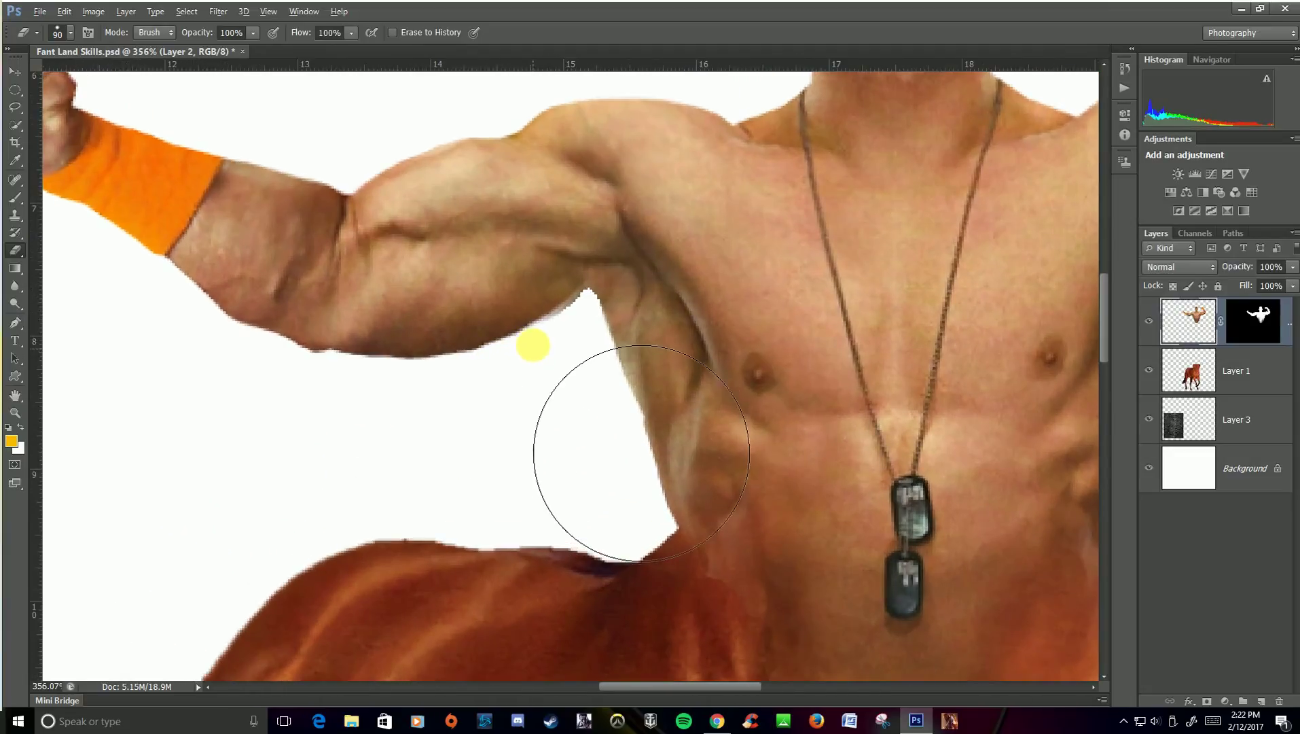
click(1149, 322)
click(1149, 323)
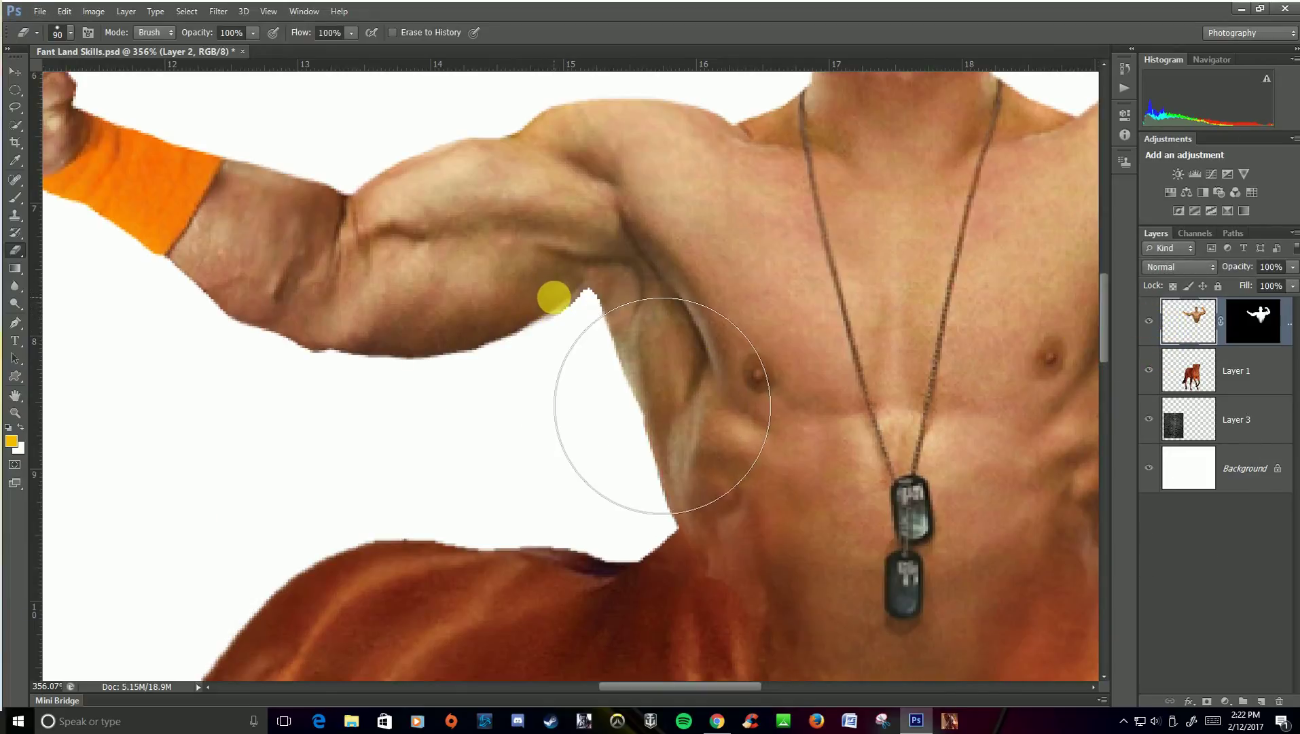
Reduce the Eraser brush size to 40 and review the lowered arm's underside against the whole centaur figure
key(bracketleft)
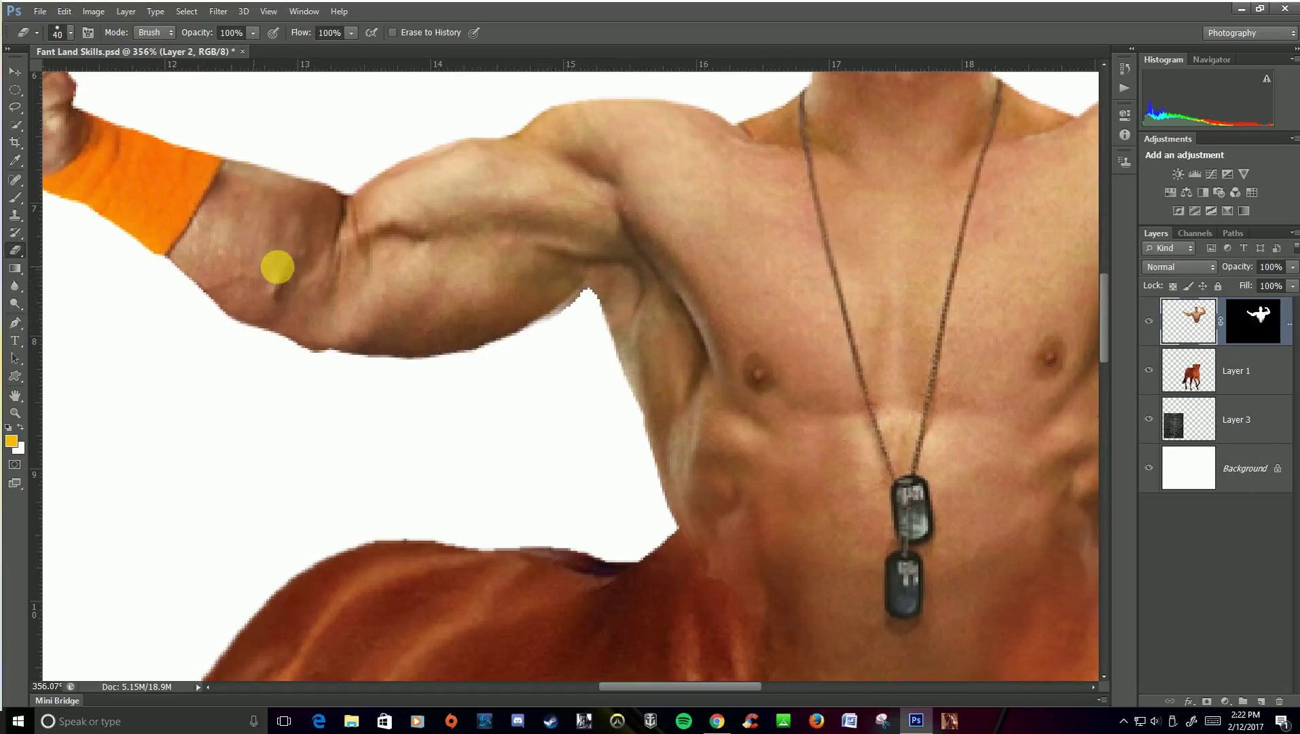
scroll(381, 389, up, 1)
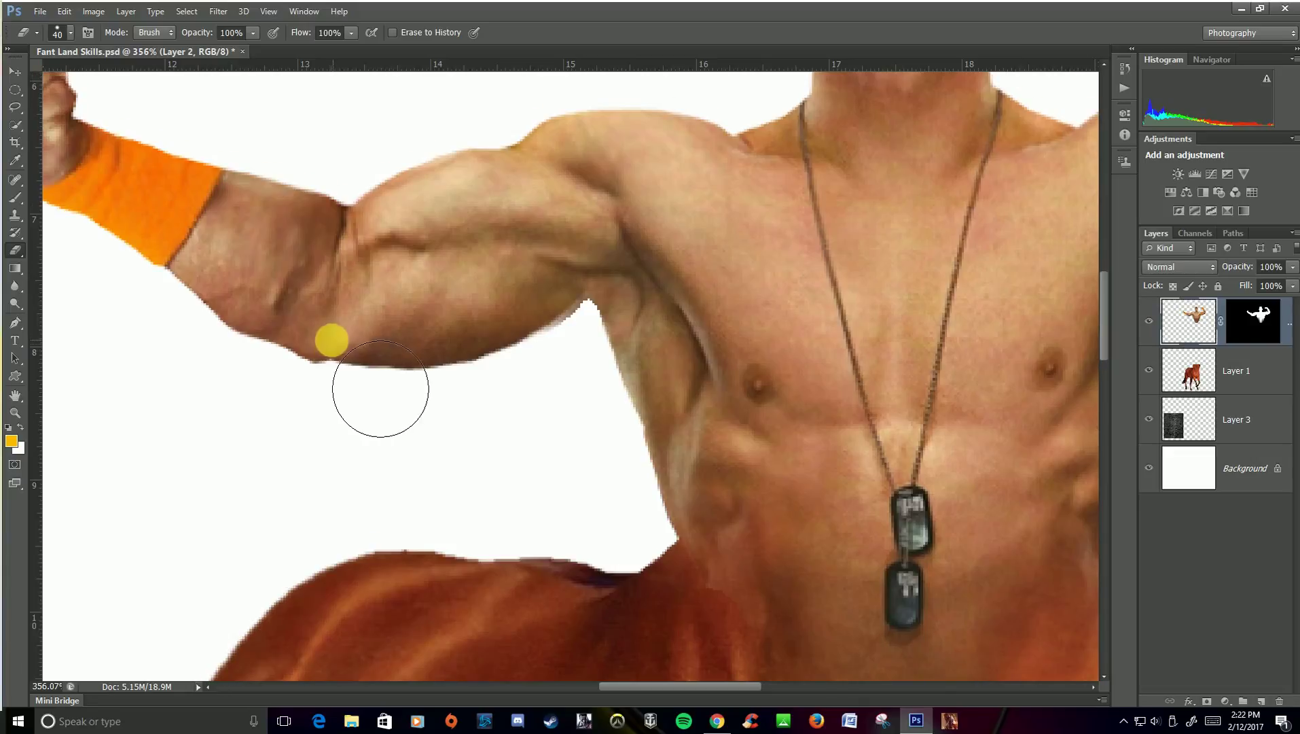
scroll(381, 389, down, 6)
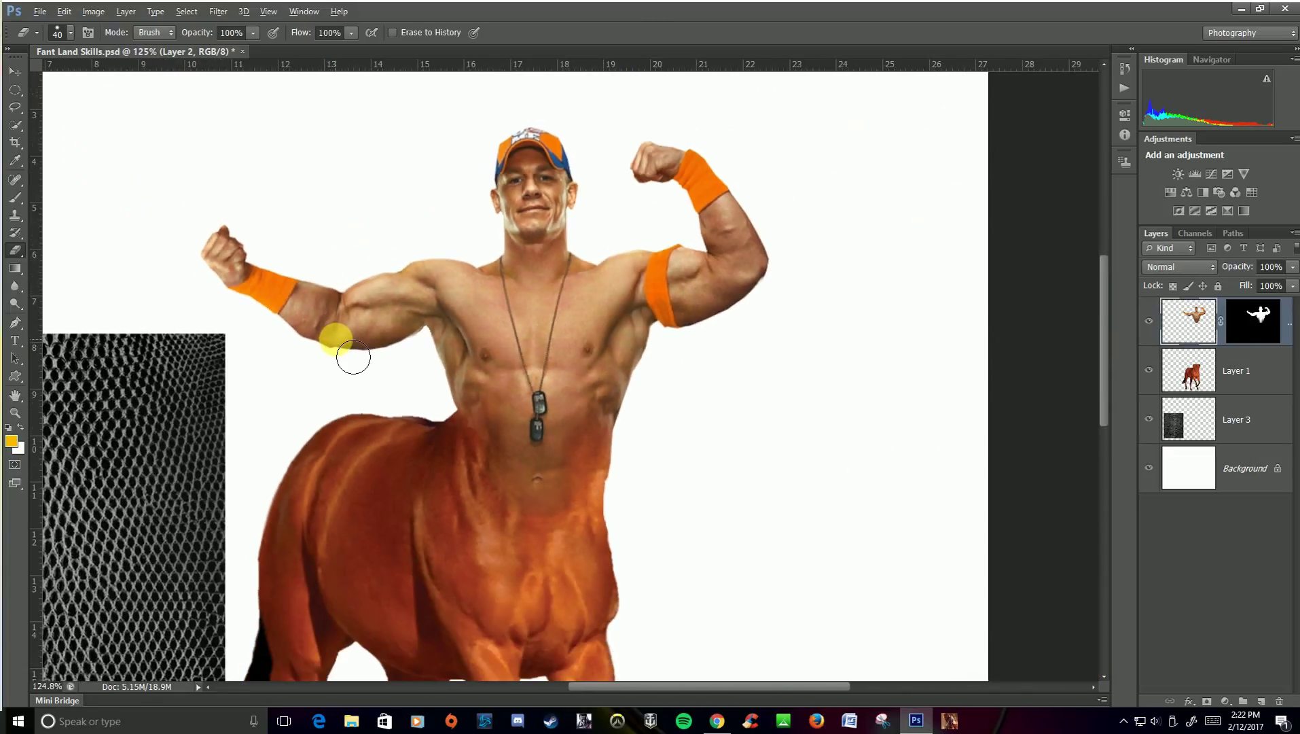